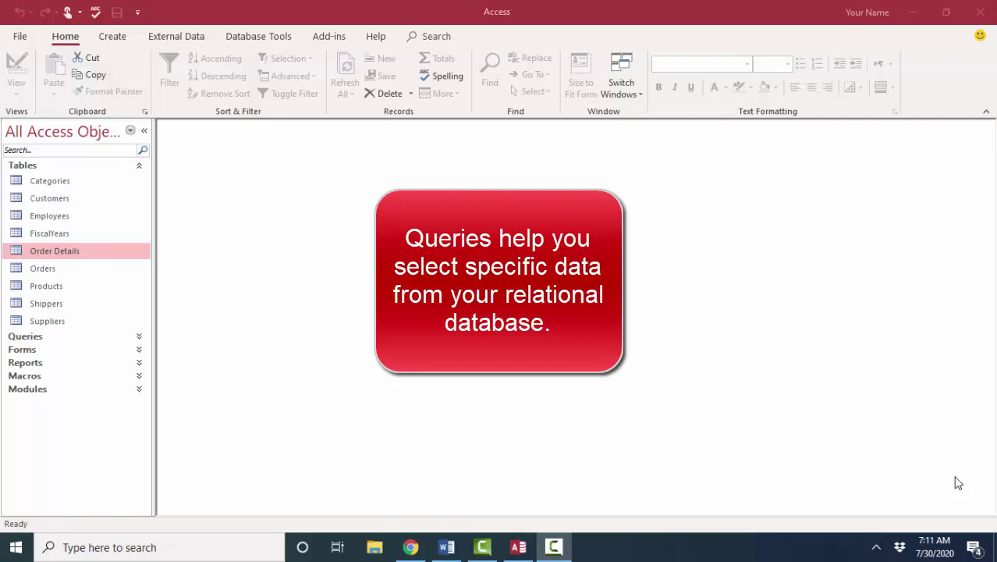
- Bring the Access window showing the Northwind tables into focus
{"action": "left_click", "coordinate": [316, 53]}
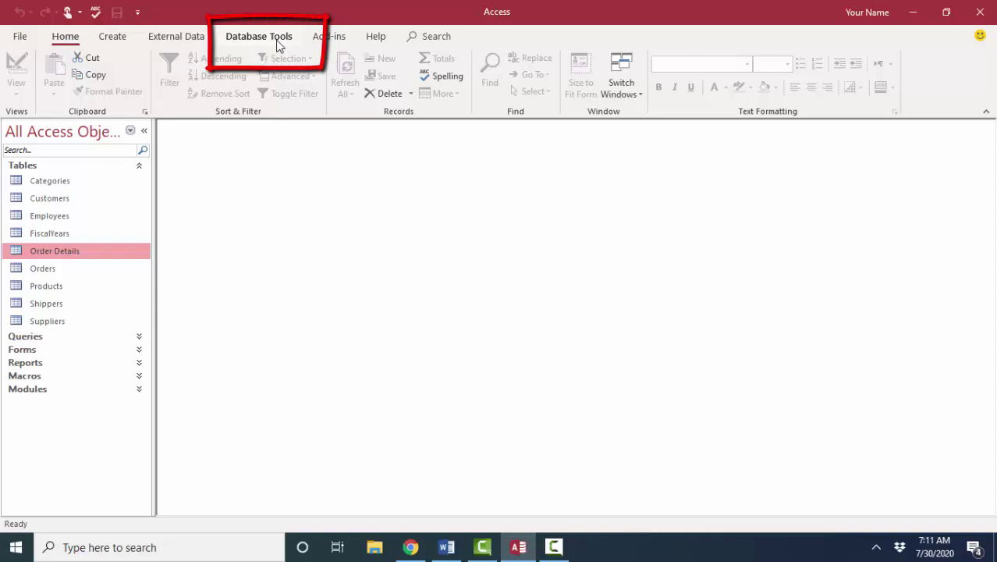
- Open the Relationships window and highlight the ProductID, OrderID and CustomerID keys linking the tables
{"action": "left_click", "coordinate": [278, 44]}
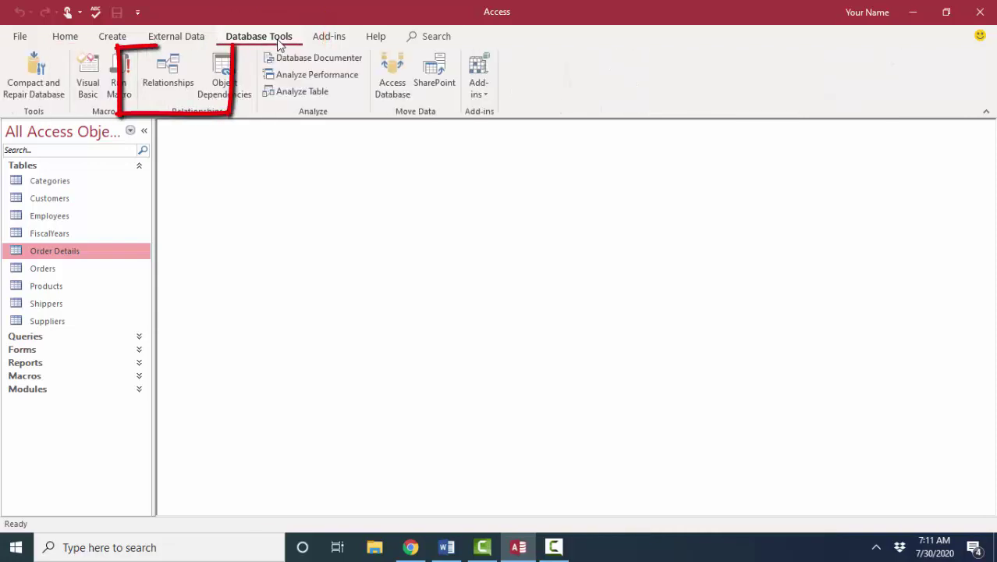
{"action": "left_click", "coordinate": [177, 79]}
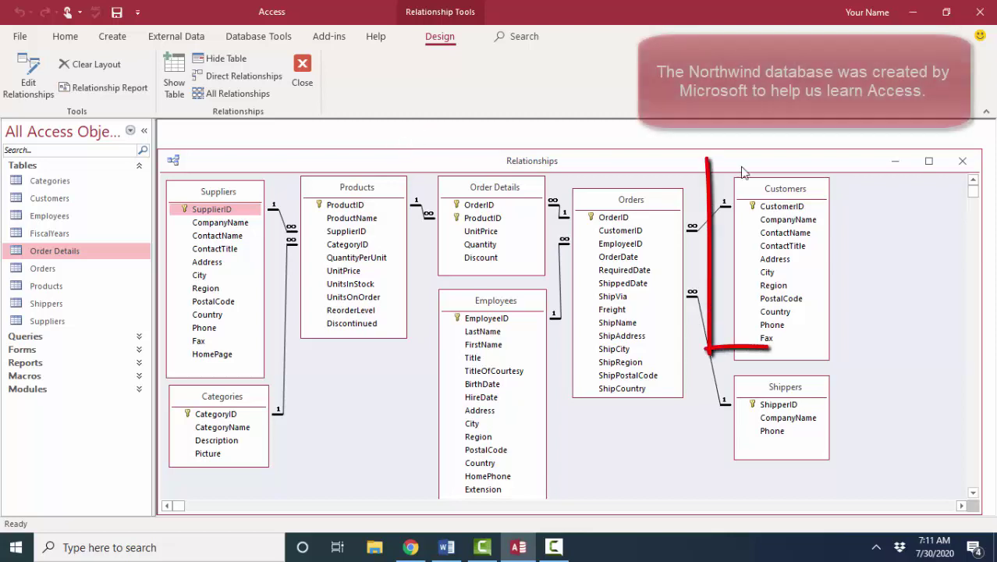
{"action": "left_click", "coordinate": [341, 196]}
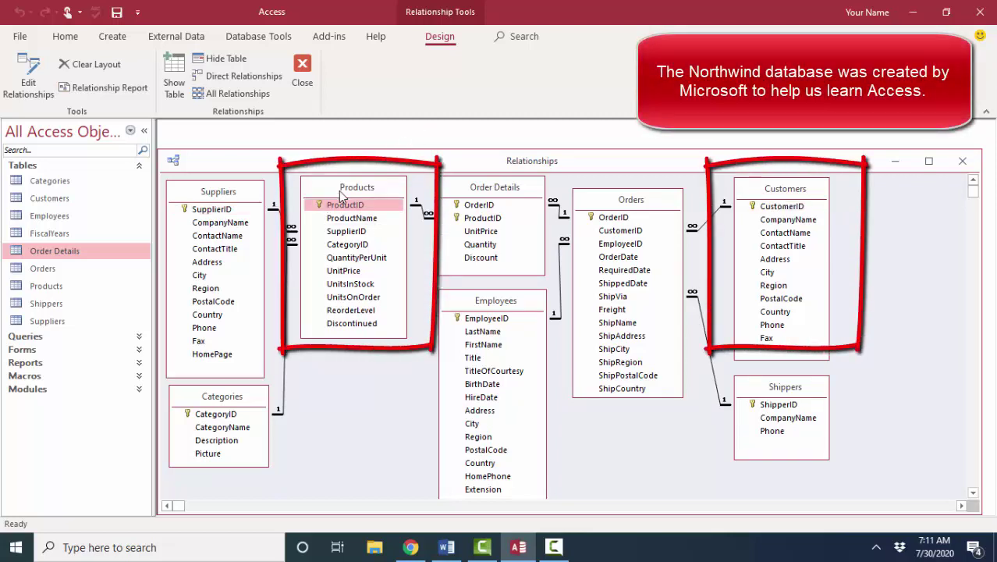
{"action": "left_click", "coordinate": [766, 194]}
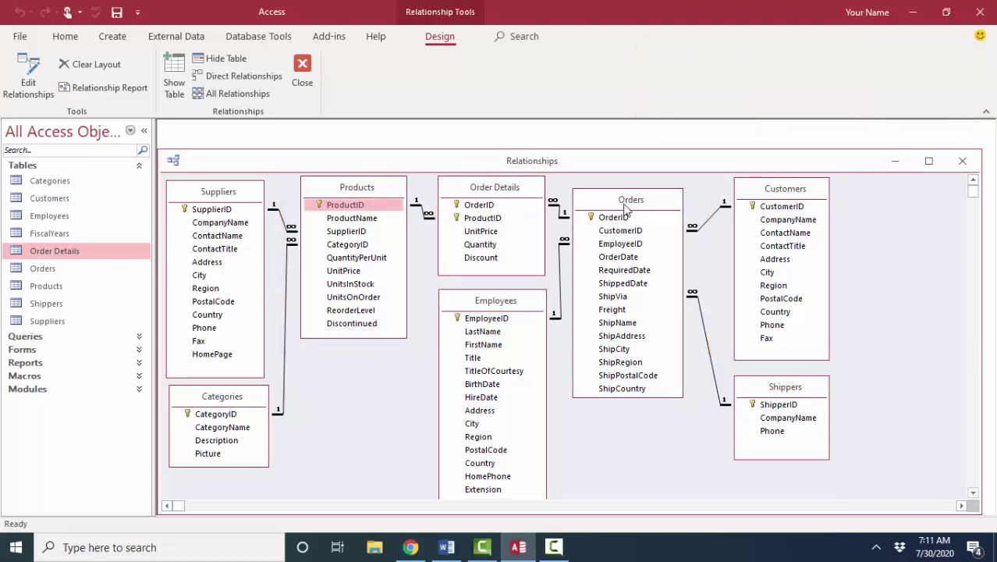
{"action": "left_click", "coordinate": [627, 209]}
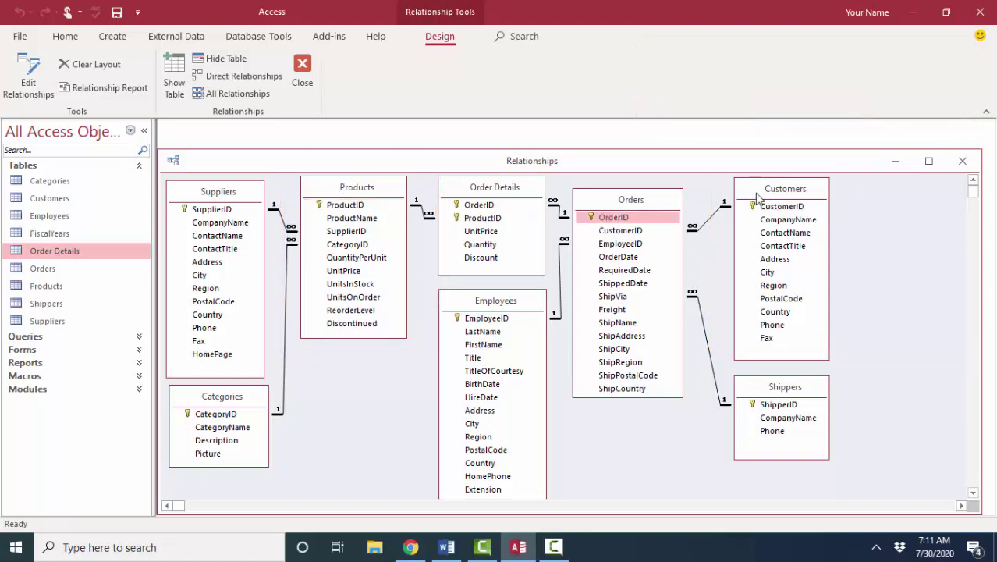
{"action": "left_click", "coordinate": [755, 196]}
{"action": "left_click", "coordinate": [652, 209]}
{"action": "left_click", "coordinate": [519, 196]}
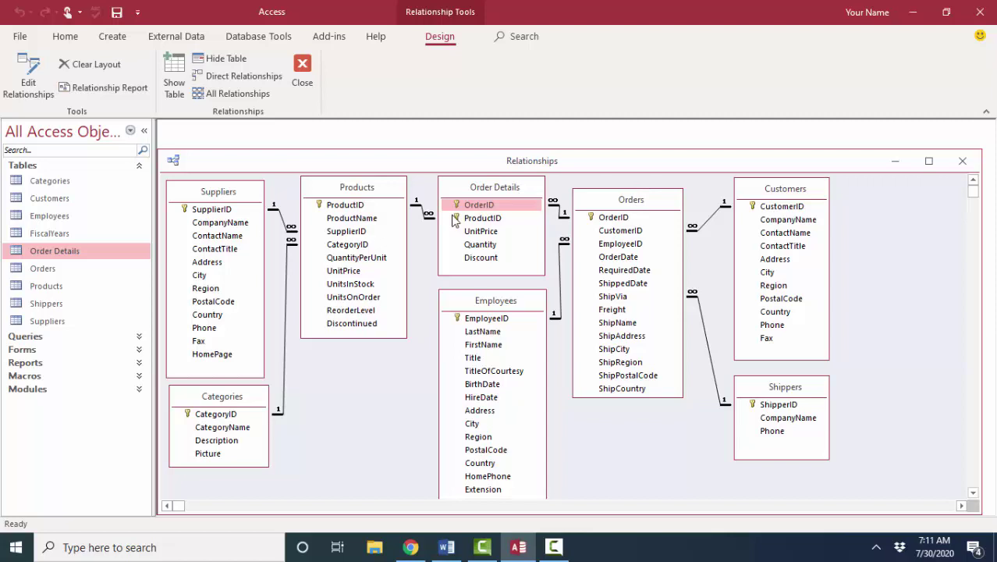
{"action": "left_click", "coordinate": [351, 190]}
{"action": "left_click", "coordinate": [658, 205]}
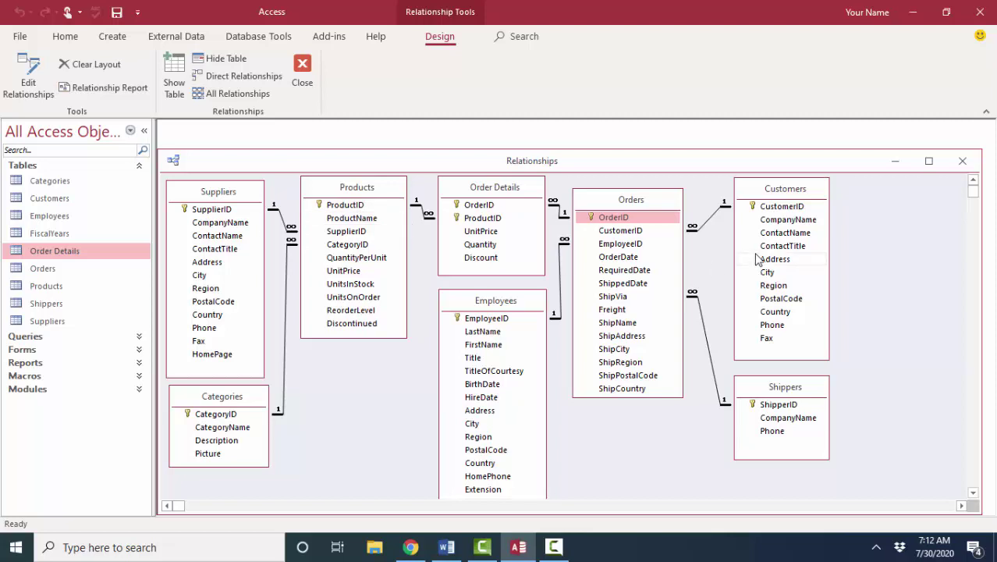
{"action": "left_click", "coordinate": [778, 196]}
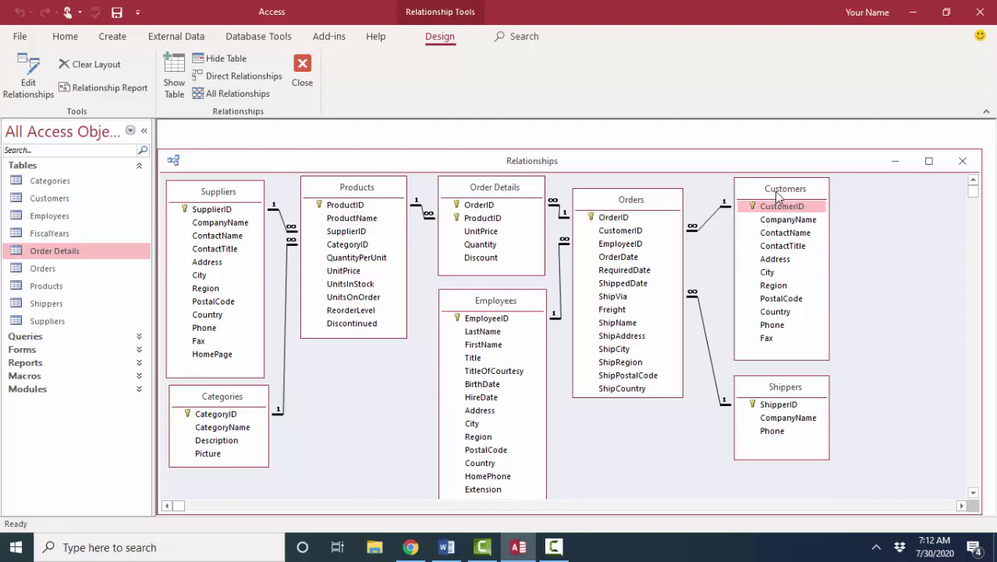
{"action": "left_click", "coordinate": [350, 189]}
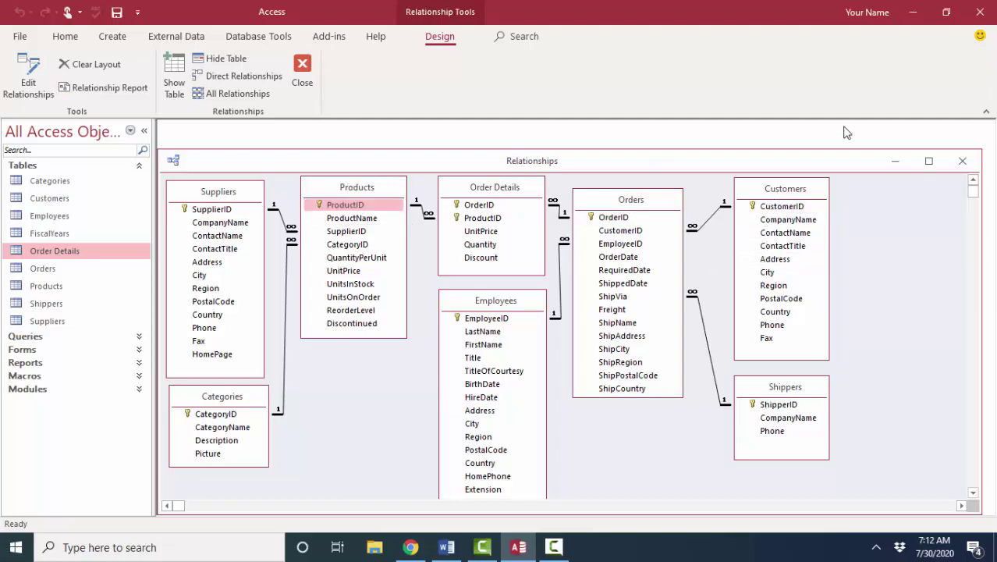
- Close Relationships and start a new design query with the Products and Customers tables
{"action": "left_click", "coordinate": [962, 160]}
{"action": "left_click", "coordinate": [125, 36]}
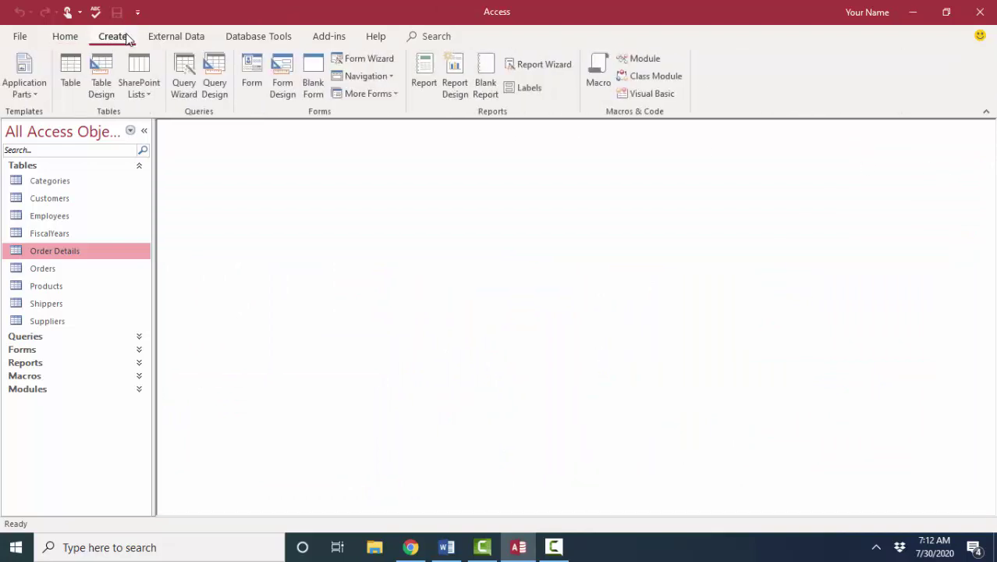
{"action": "left_click", "coordinate": [216, 88]}
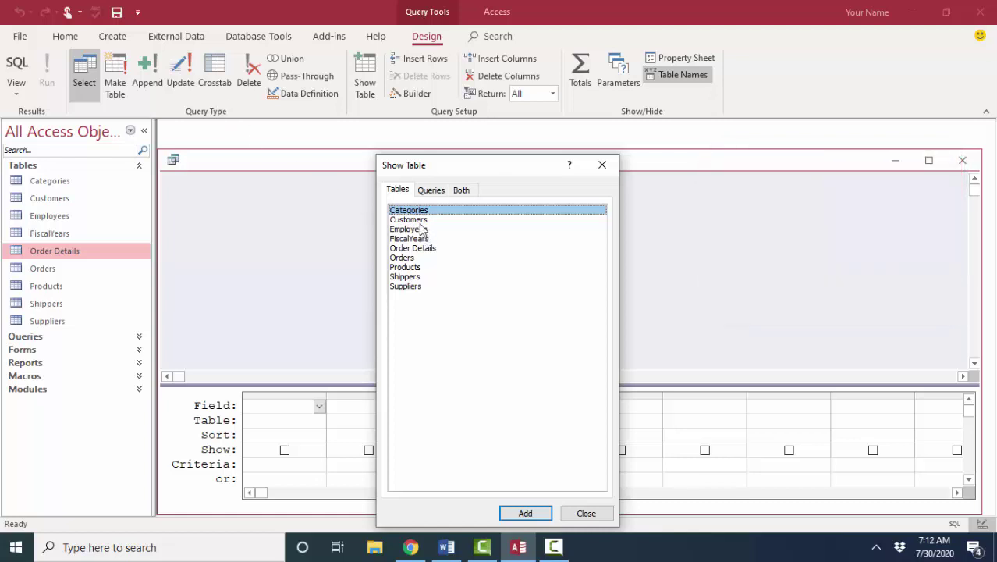
{"action": "double_click", "coordinate": [414, 269]}
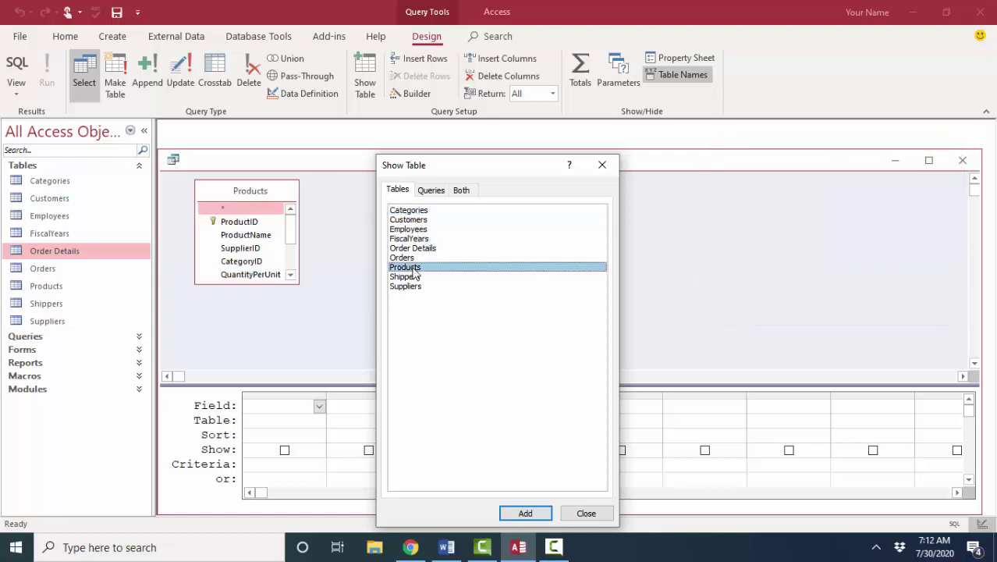
{"action": "double_click", "coordinate": [416, 220]}
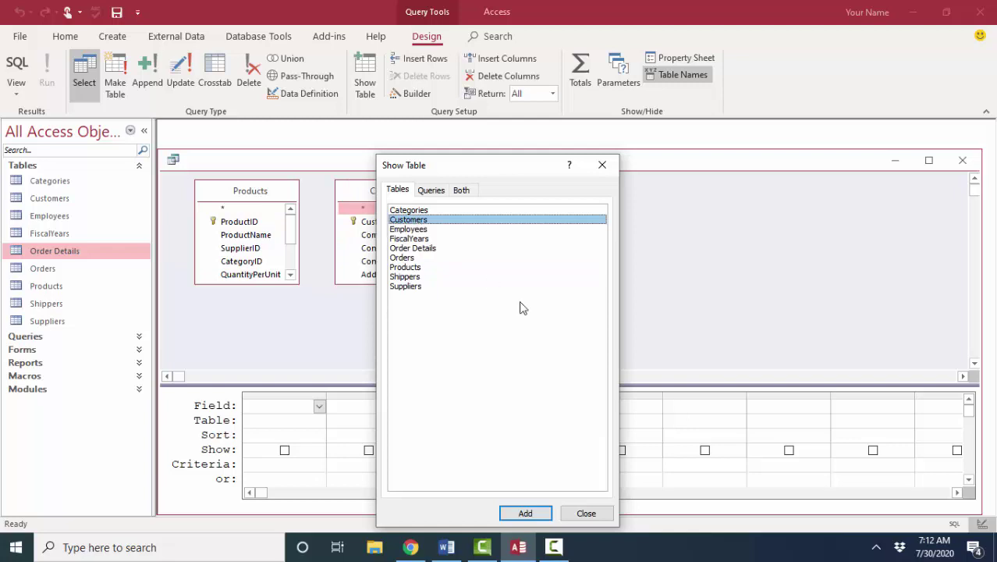
{"action": "left_click", "coordinate": [586, 513]}
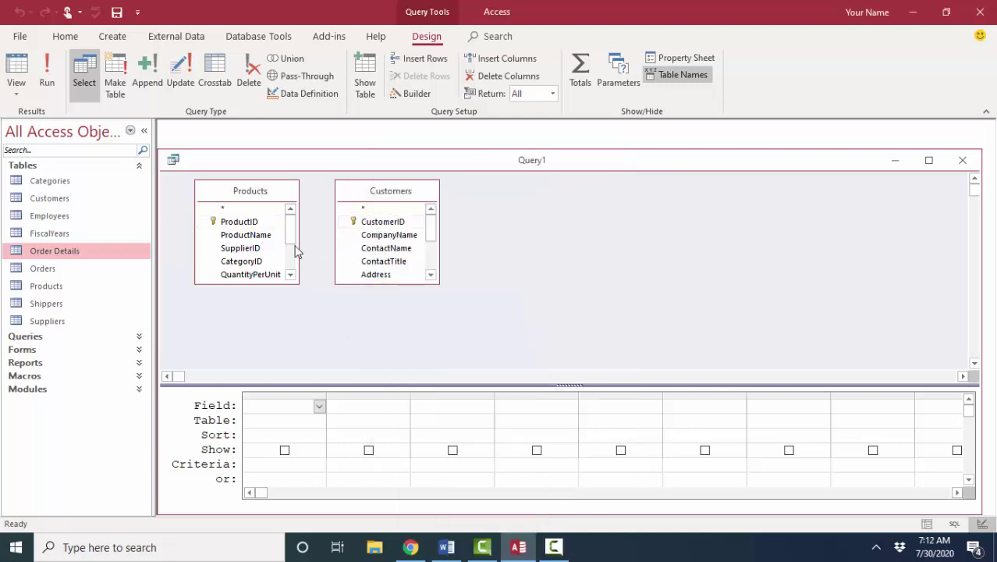
- Add ProductName from Products and CompanyName from Customers to the query grid
{"action": "left_click_drag", "start_coordinate": [380, 194], "coordinate": [551, 197]}
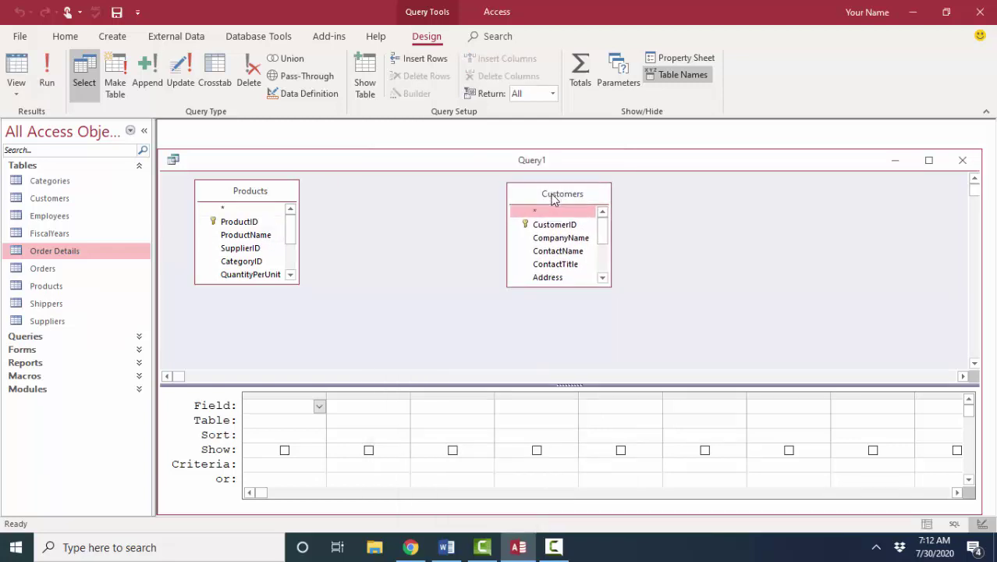
{"action": "double_click", "coordinate": [255, 235]}
{"action": "double_click", "coordinate": [560, 238]}
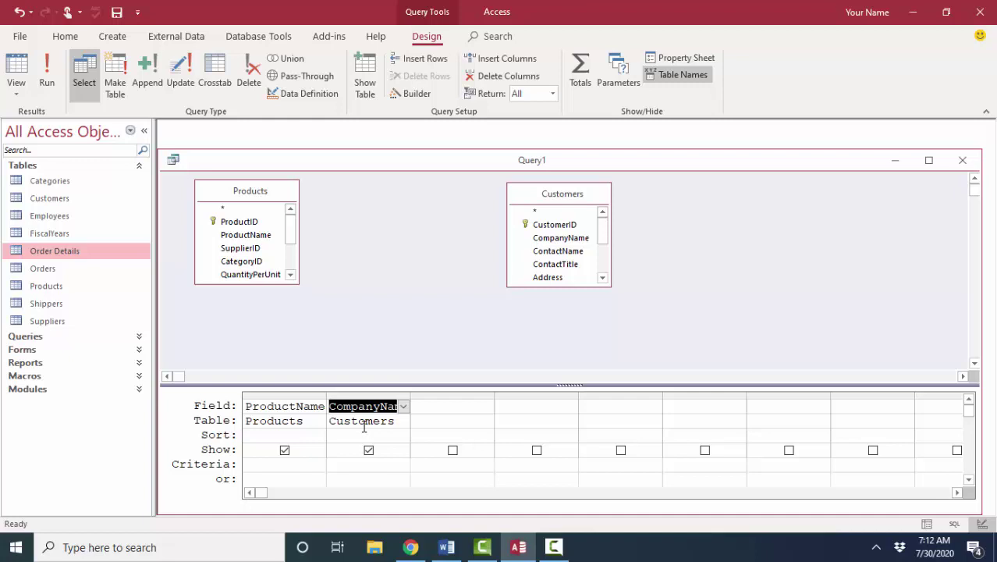
- Sort ProductName and CompanyName ascending and widen both grid columns to fit
{"action": "left_click", "coordinate": [319, 435]}
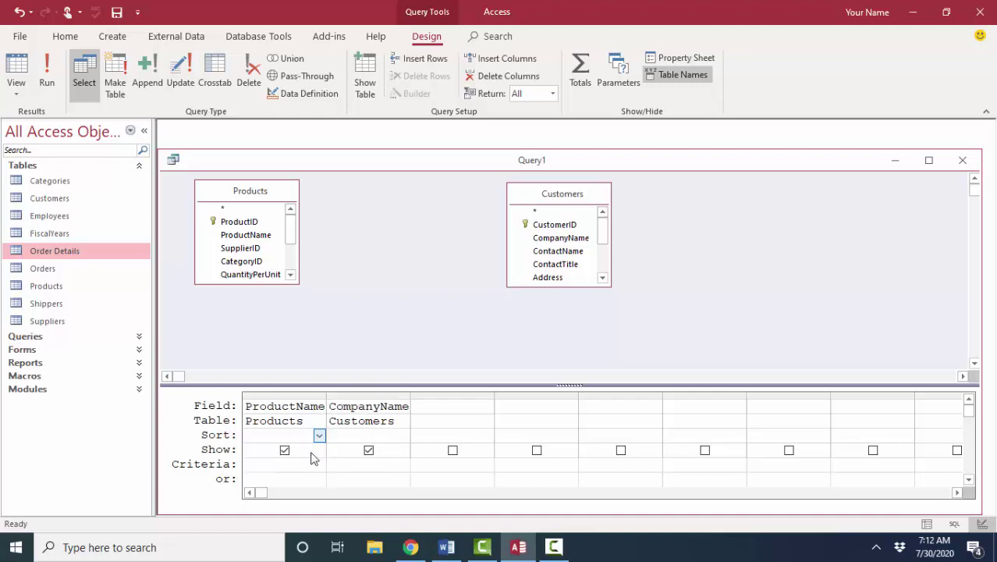
{"action": "left_click", "coordinate": [404, 434]}
{"action": "left_click", "coordinate": [403, 435]}
{"action": "left_click", "coordinate": [399, 451]}
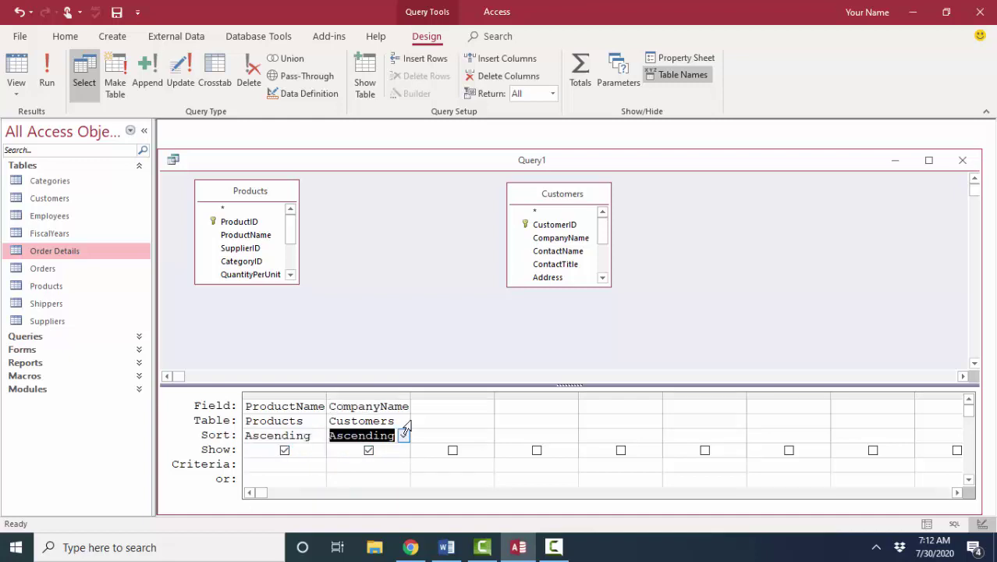
{"action": "double_click", "coordinate": [410, 394]}
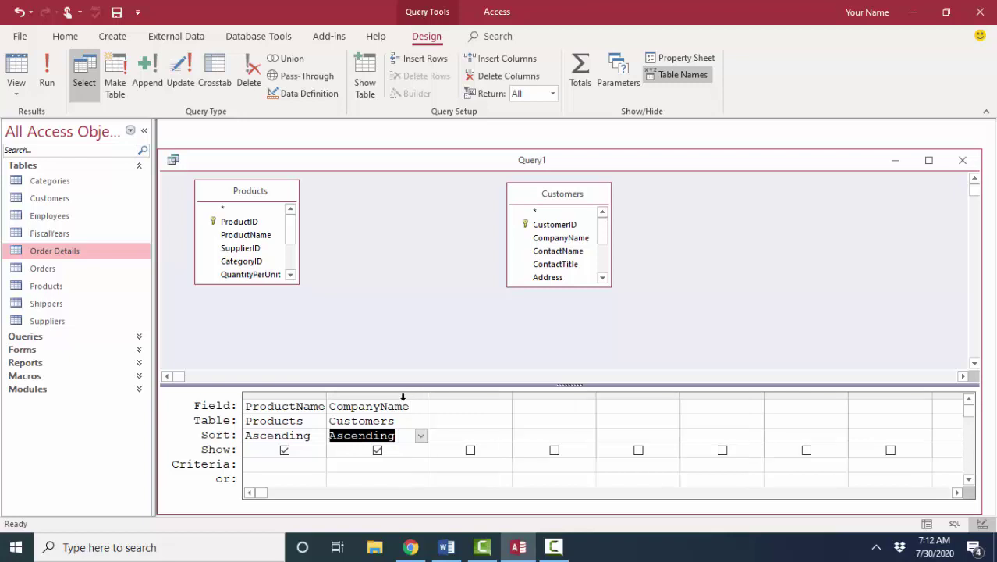
{"action": "double_click", "coordinate": [327, 397]}
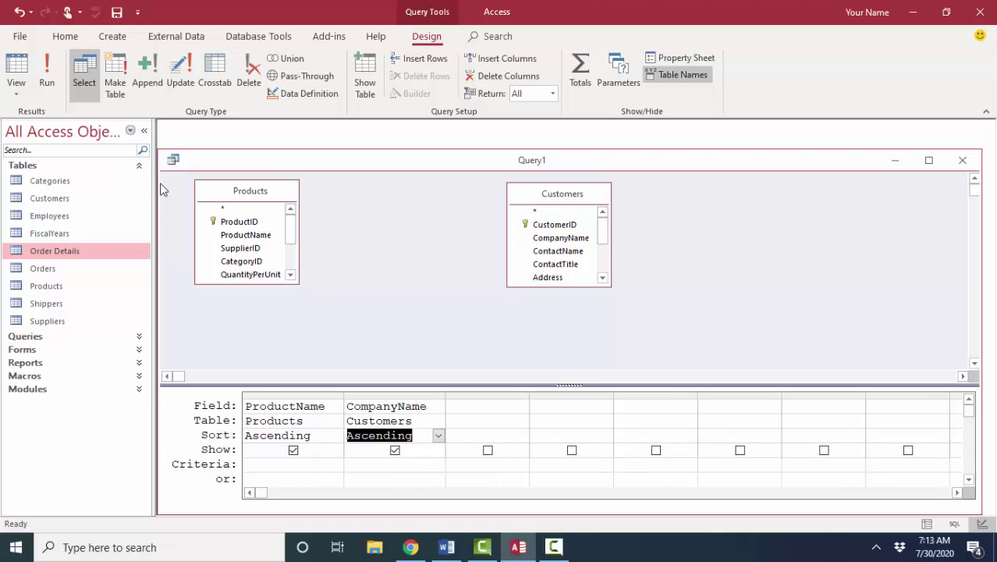
{"action": "left_click", "coordinate": [27, 73]}
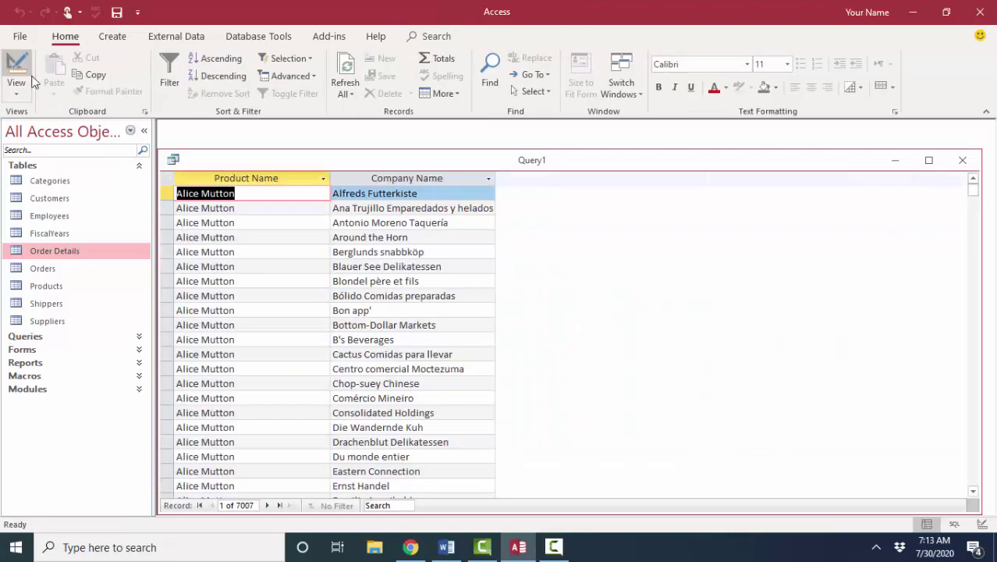
{"action": "left_click", "coordinate": [244, 505]}
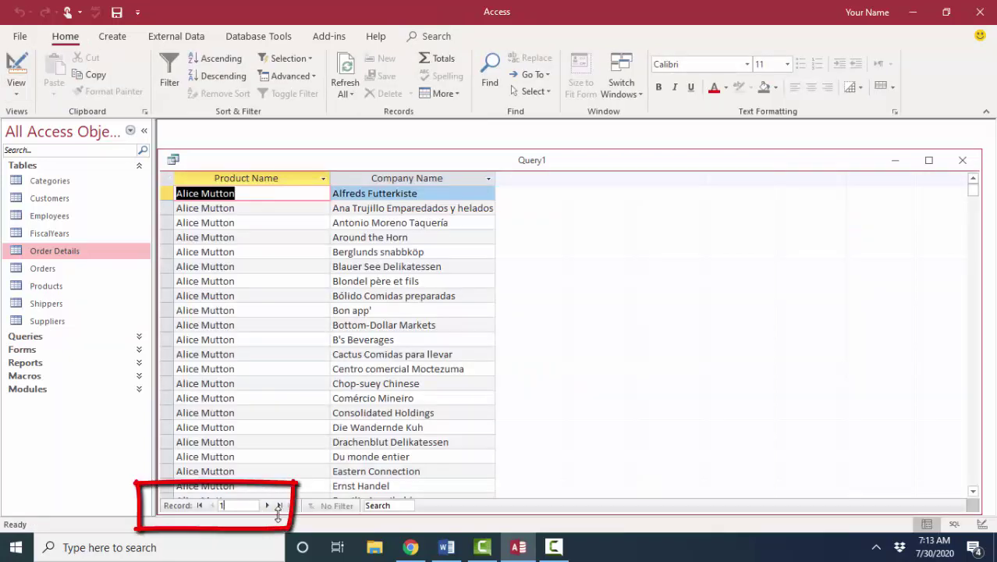
{"action": "left_click", "coordinate": [279, 505]}
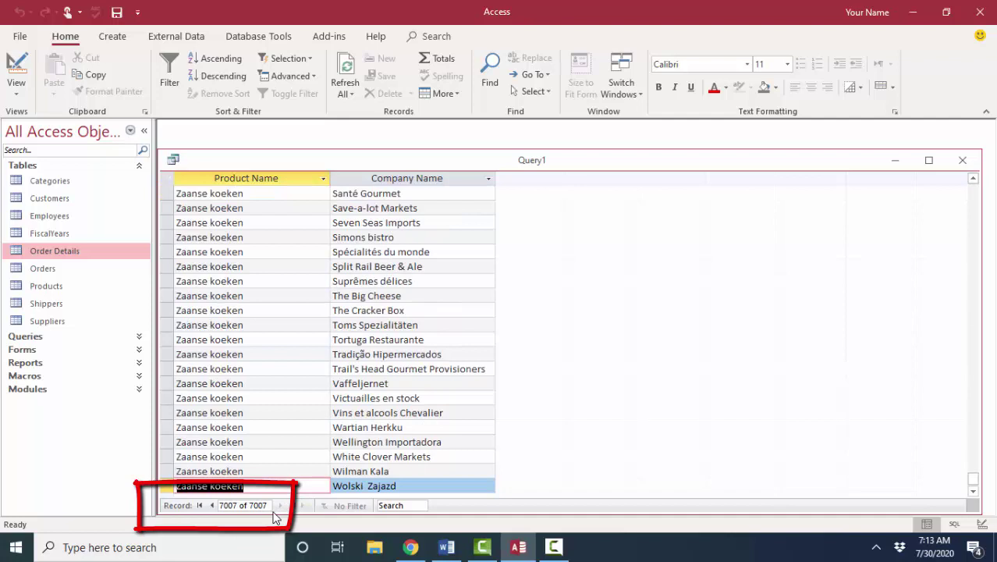
{"action": "left_click", "coordinate": [200, 505]}
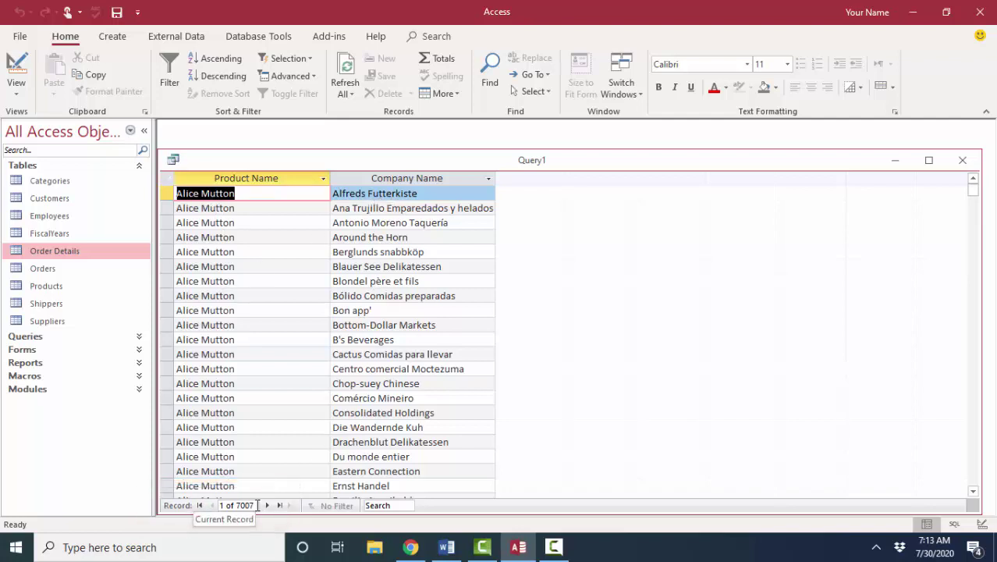
- Open the Customers table, jump to its last record (91), and close it
{"action": "left_click", "coordinate": [63, 201]}
{"action": "double_click", "coordinate": [63, 201]}
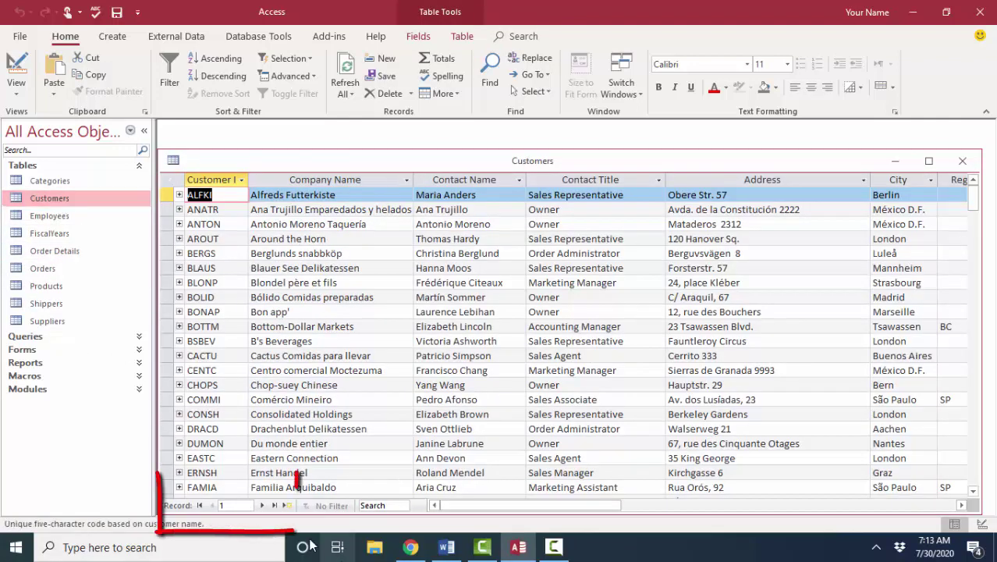
{"action": "left_click", "coordinate": [276, 506]}
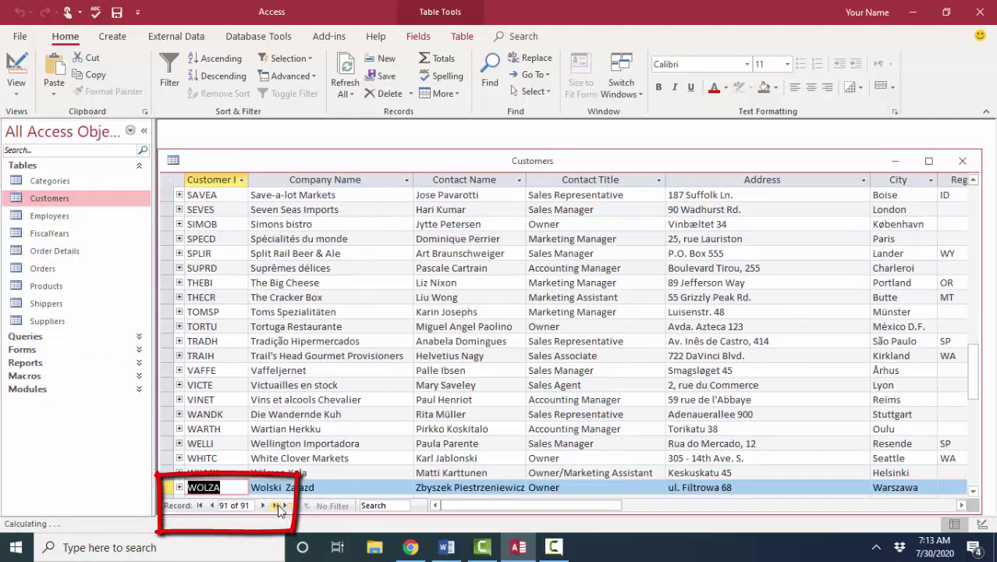
{"action": "left_click", "coordinate": [962, 161]}
- Check the Products table's 77 records, close it, and return Query1 to Design View
{"action": "double_click", "coordinate": [60, 285]}
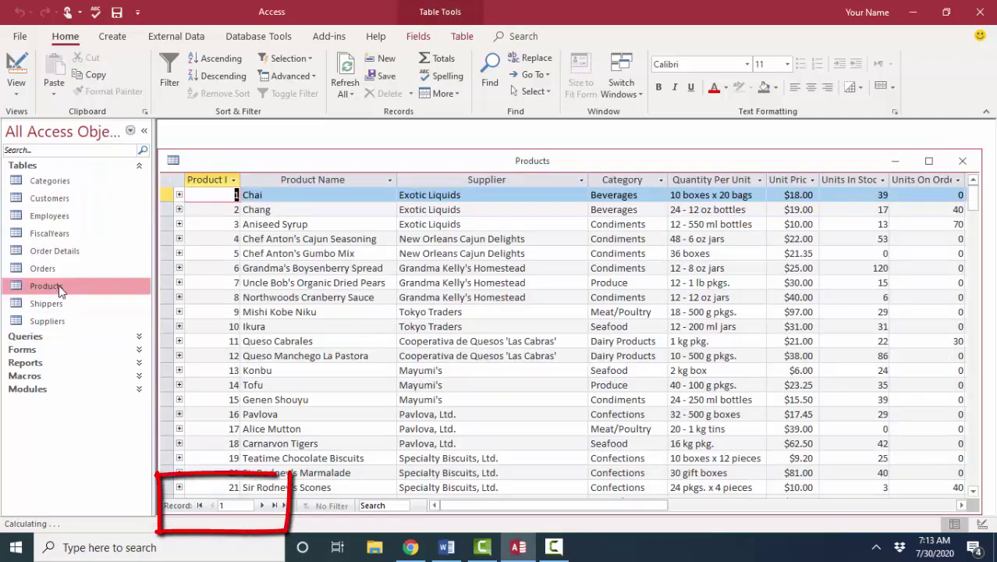
{"action": "left_click", "coordinate": [275, 505]}
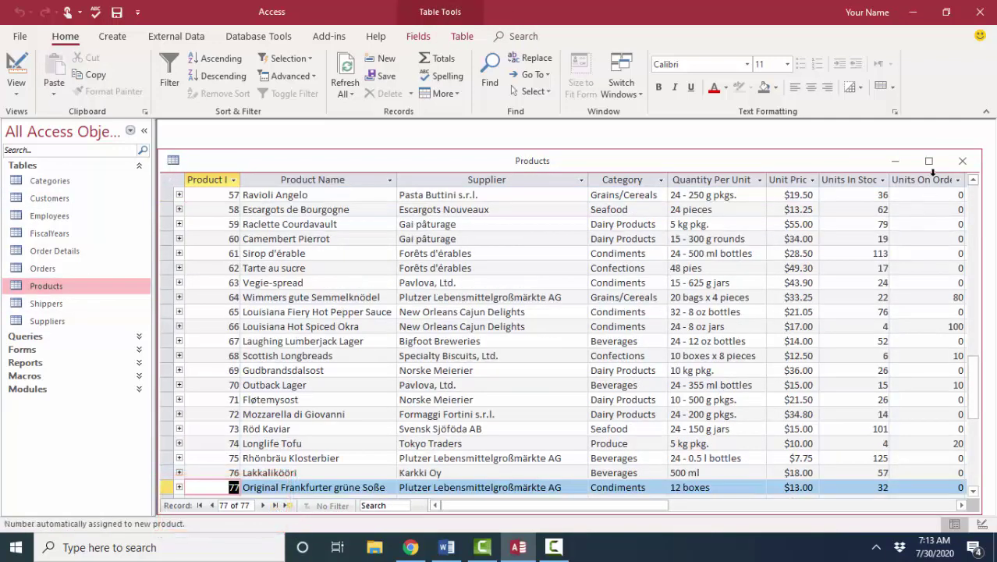
{"action": "left_click", "coordinate": [962, 160]}
{"action": "left_click", "coordinate": [15, 69]}
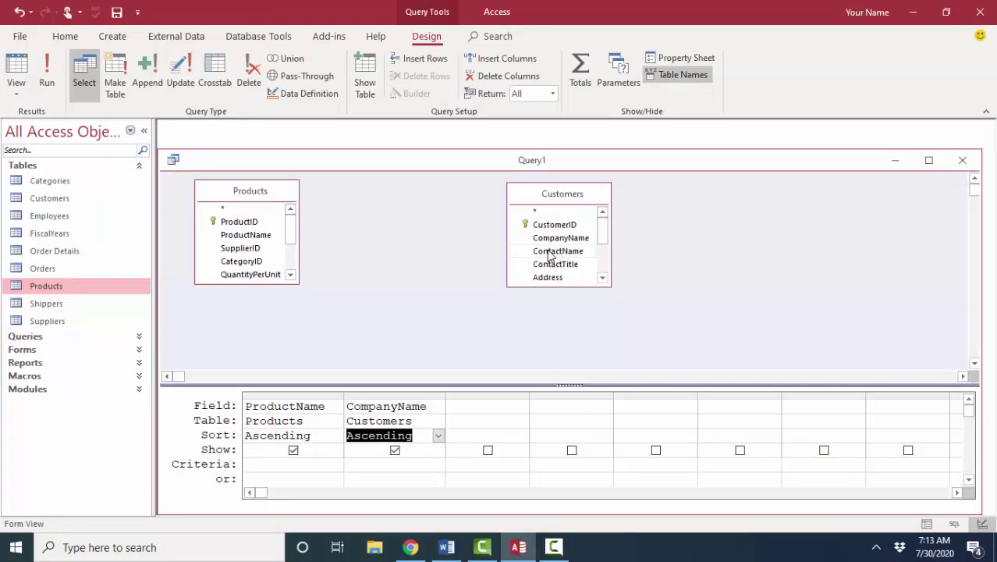
- Point out the ProductName field in Products and CompanyName in Customers
{"action": "left_click", "coordinate": [248, 194]}
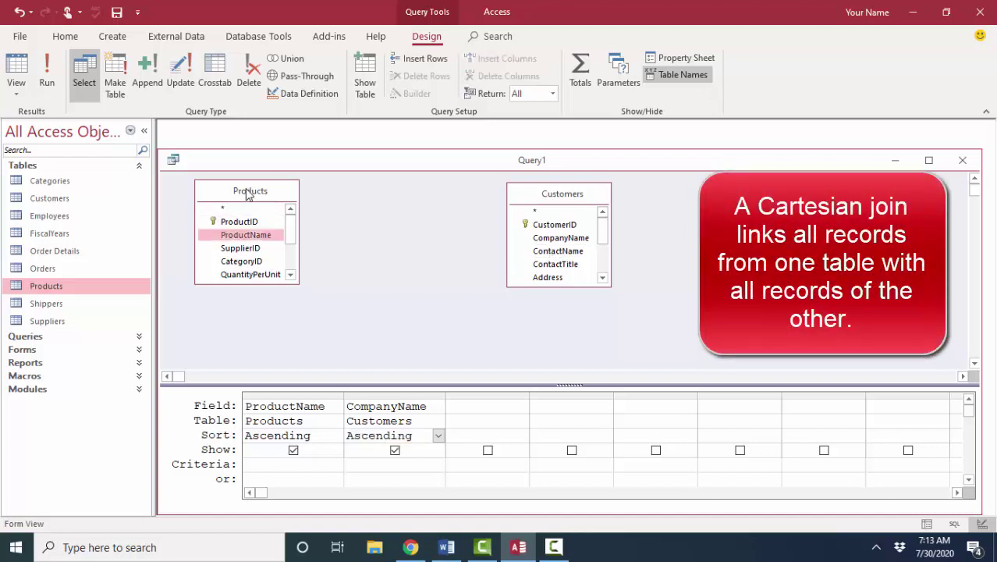
{"action": "left_click", "coordinate": [545, 199]}
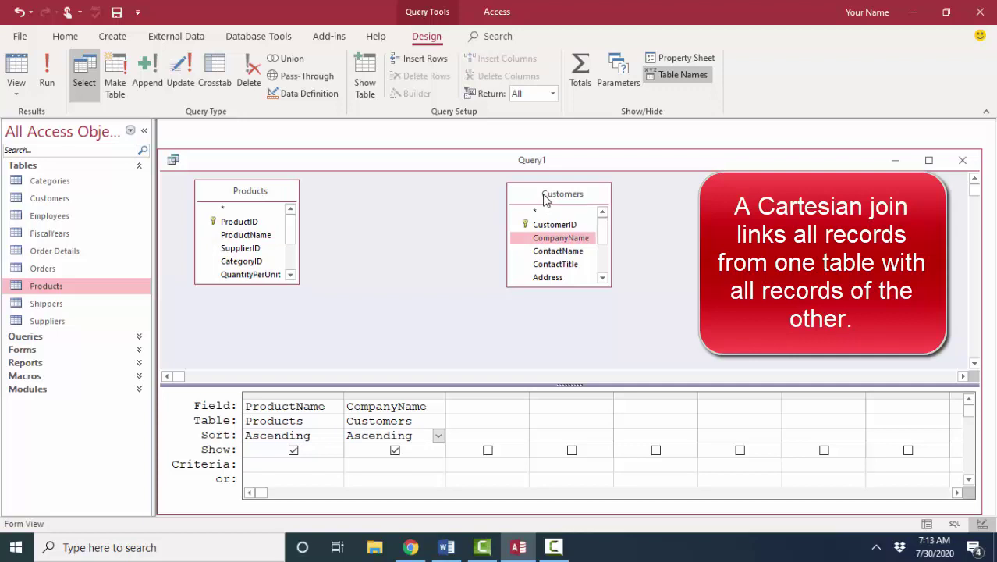
{"action": "left_click", "coordinate": [241, 196]}
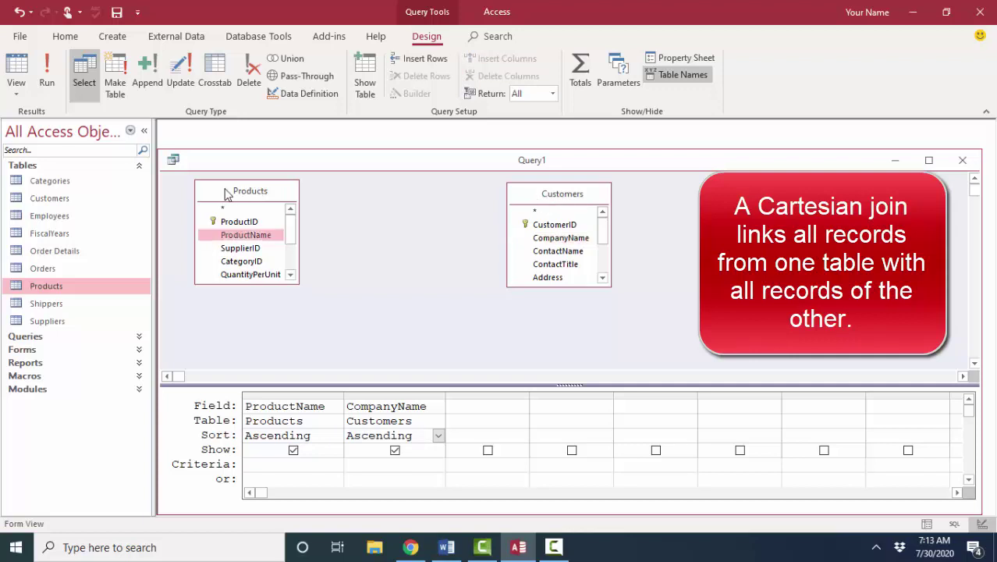
{"action": "left_click", "coordinate": [570, 200]}
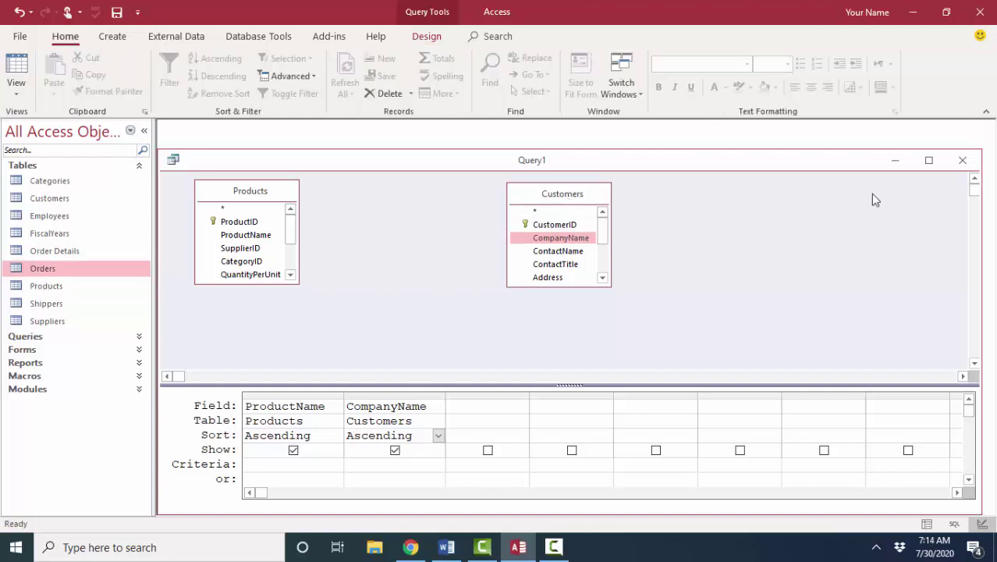
- Add the Orders table and arrange Order Details and Orders between Products and Customers
{"action": "left_click_drag", "start_coordinate": [93, 270], "coordinate": [406, 202]}
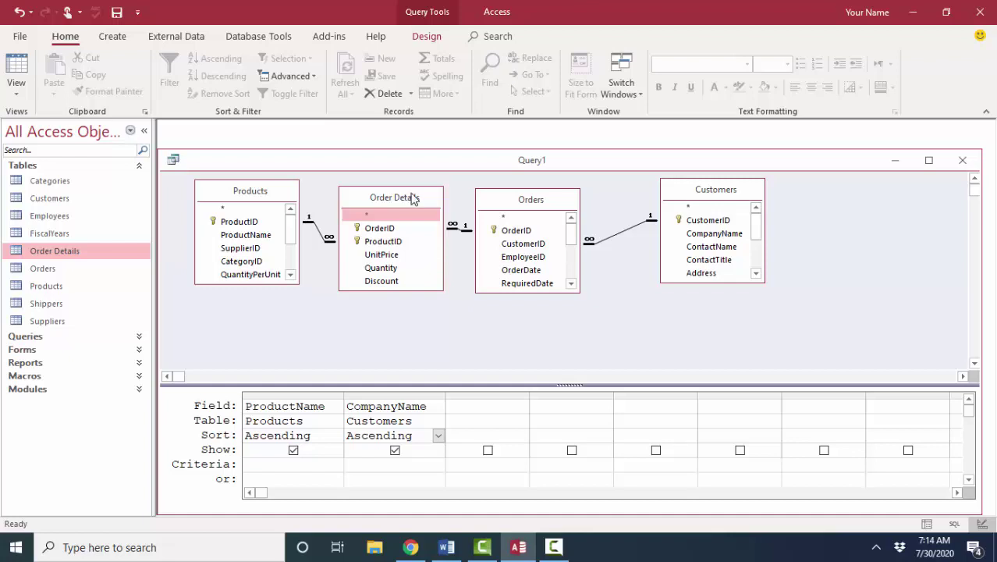
{"action": "left_click_drag", "start_coordinate": [516, 200], "coordinate": [529, 201]}
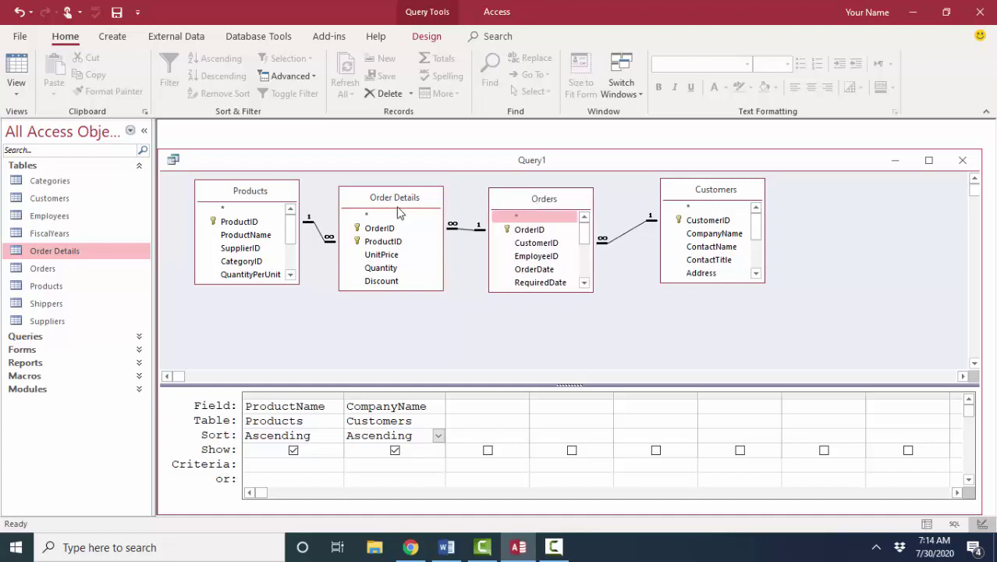
{"action": "left_click_drag", "start_coordinate": [399, 201], "coordinate": [403, 199]}
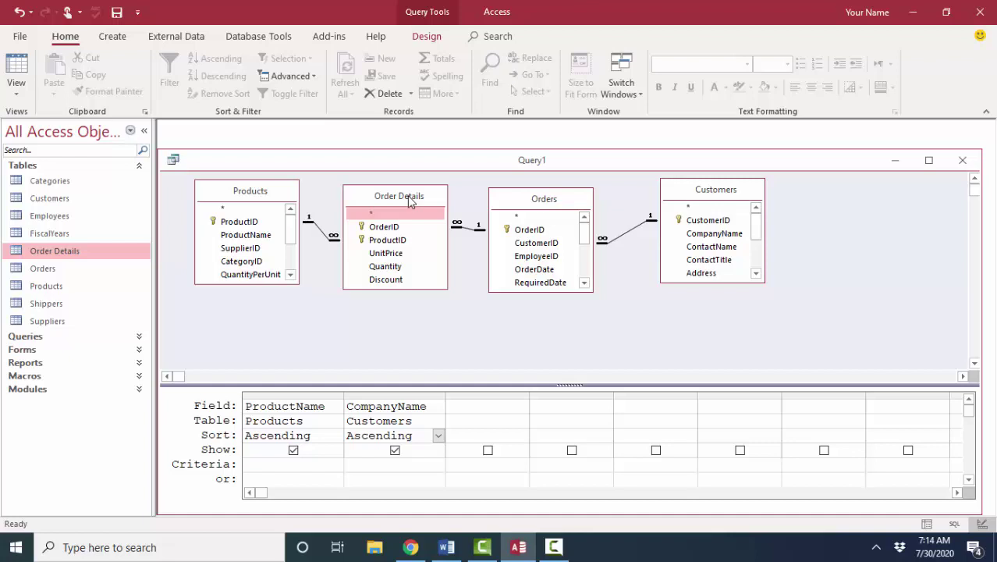
- Run the query for 2155 rows and confirm Order Details also holds 2155 records
{"action": "left_click", "coordinate": [18, 70]}
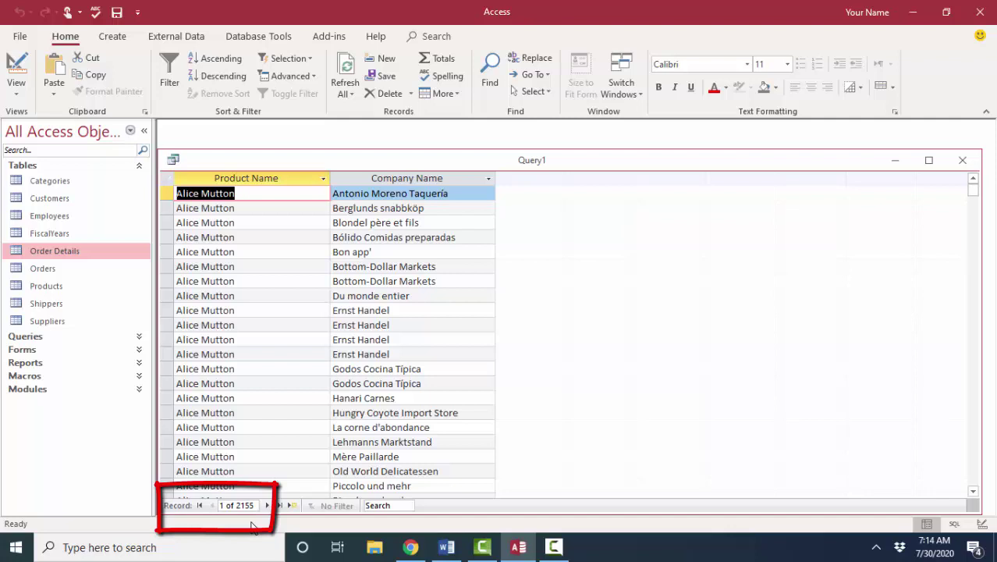
{"action": "double_click", "coordinate": [65, 256]}
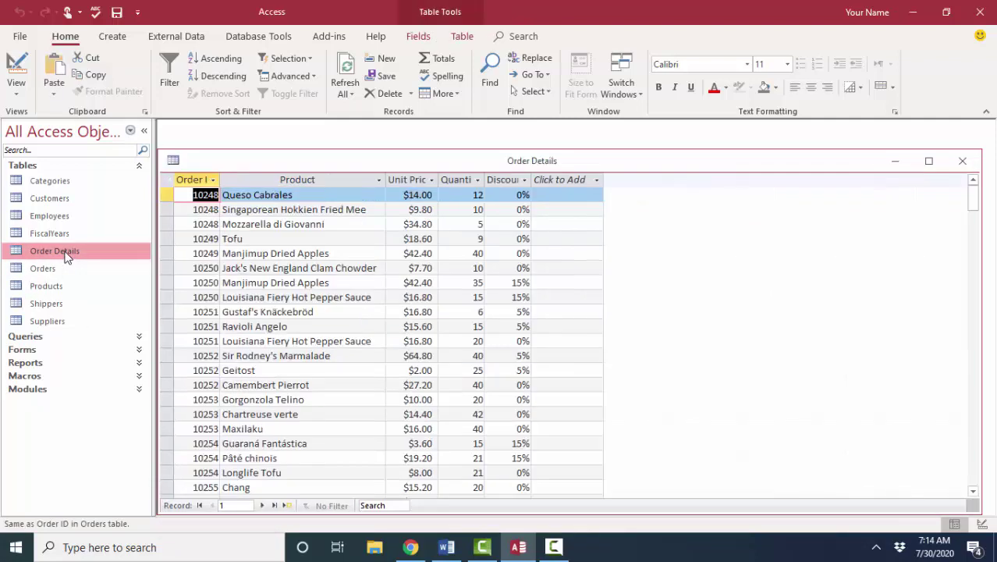
{"action": "left_click", "coordinate": [275, 506]}
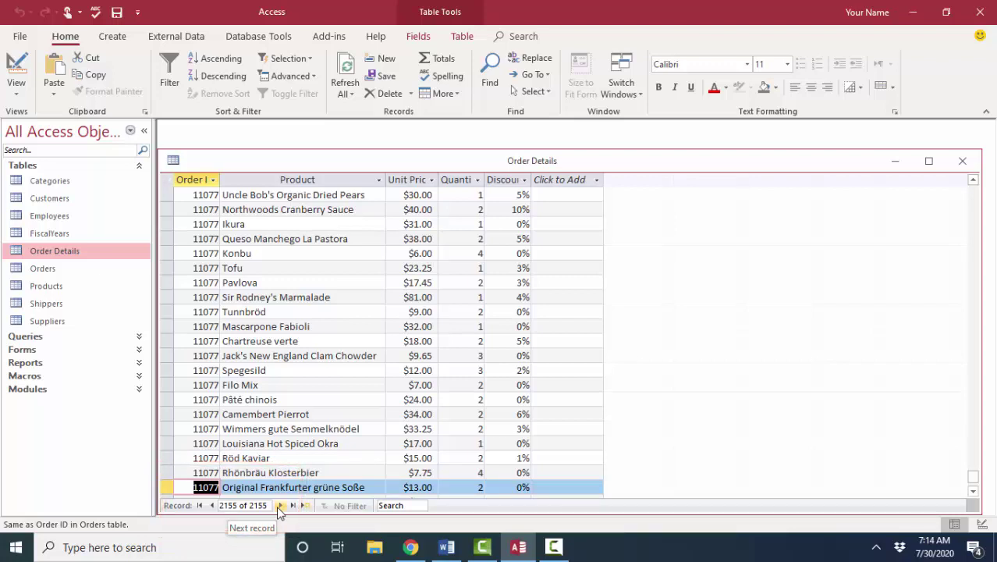
{"action": "left_click", "coordinate": [968, 163]}
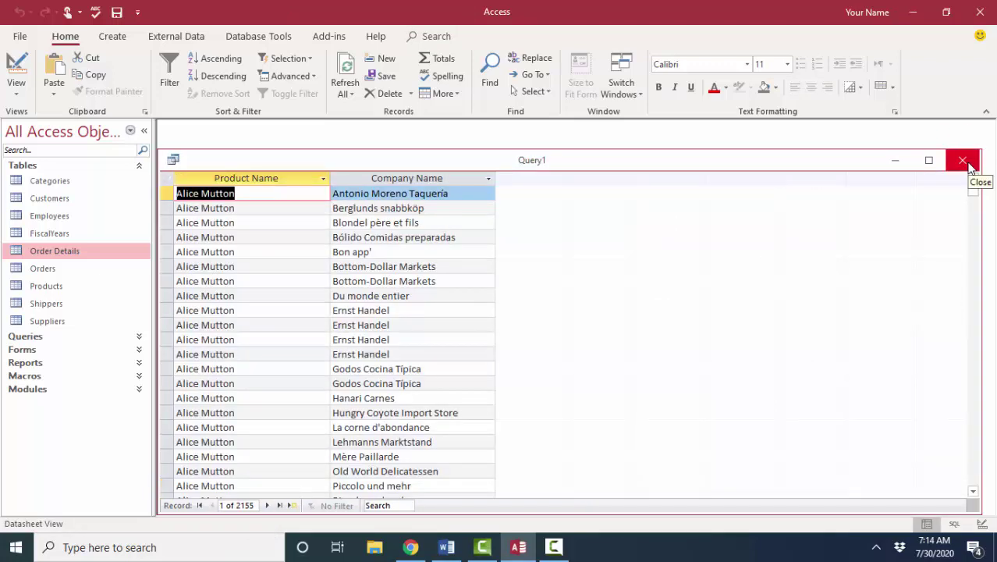
{"action": "left_click", "coordinate": [16, 70]}
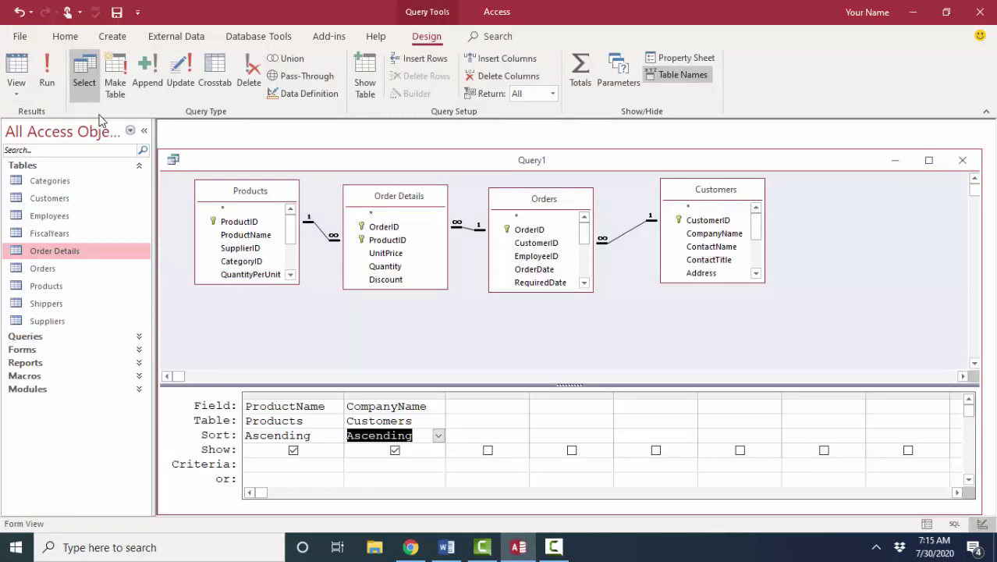
{"action": "left_click", "coordinate": [21, 72]}
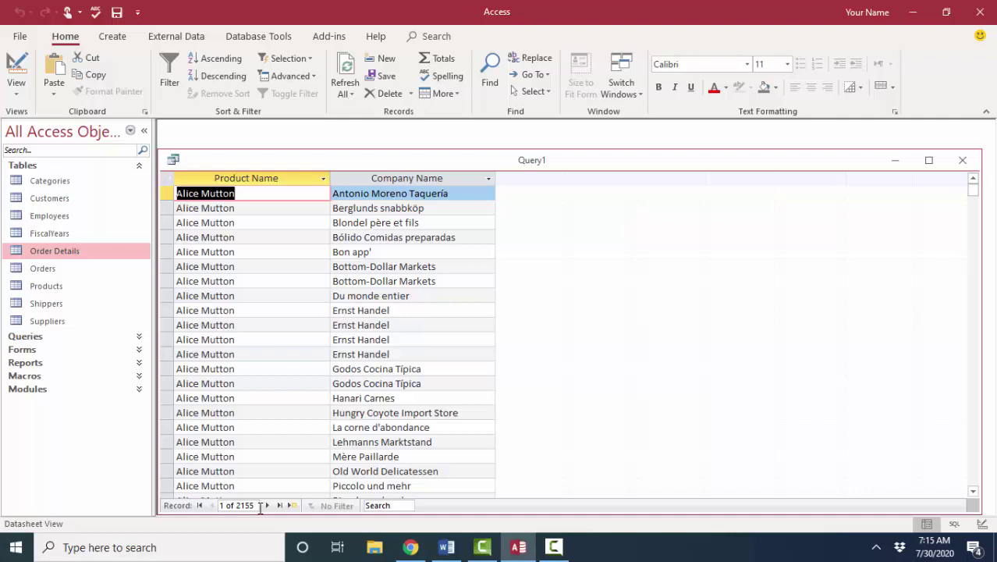
- Append 'Special' to an Alice Mutton product name in the datasheet and save the record
{"action": "scroll", "coordinate": [295, 428], "scroll_direction": "down", "scroll_amount": 7}
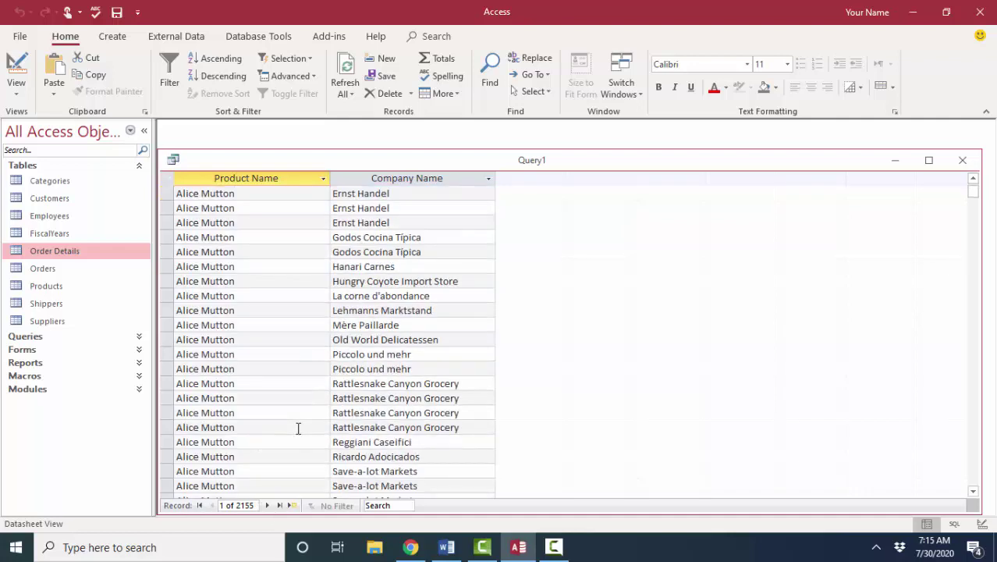
{"action": "left_click", "coordinate": [263, 413]}
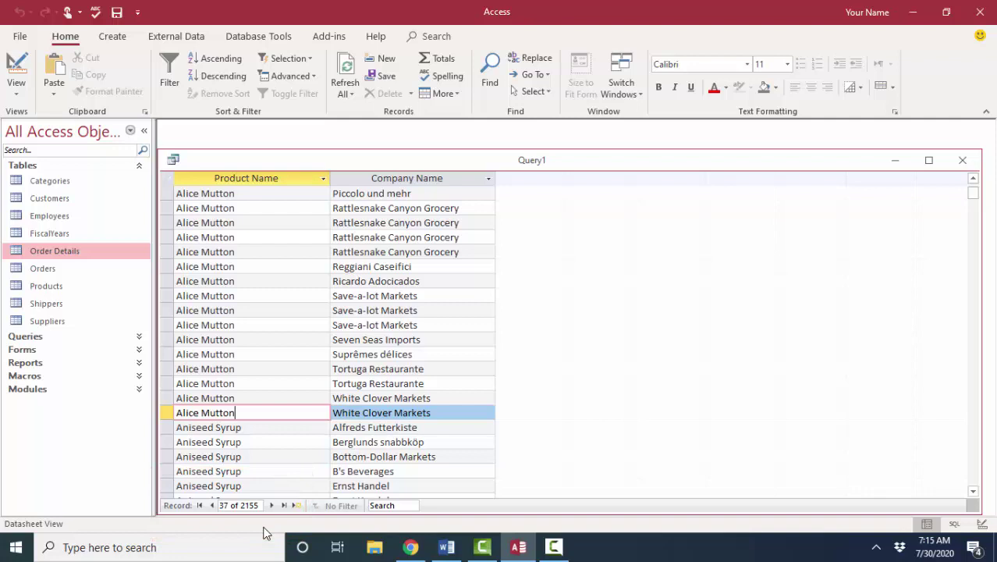
{"action": "left_click", "coordinate": [265, 325]}
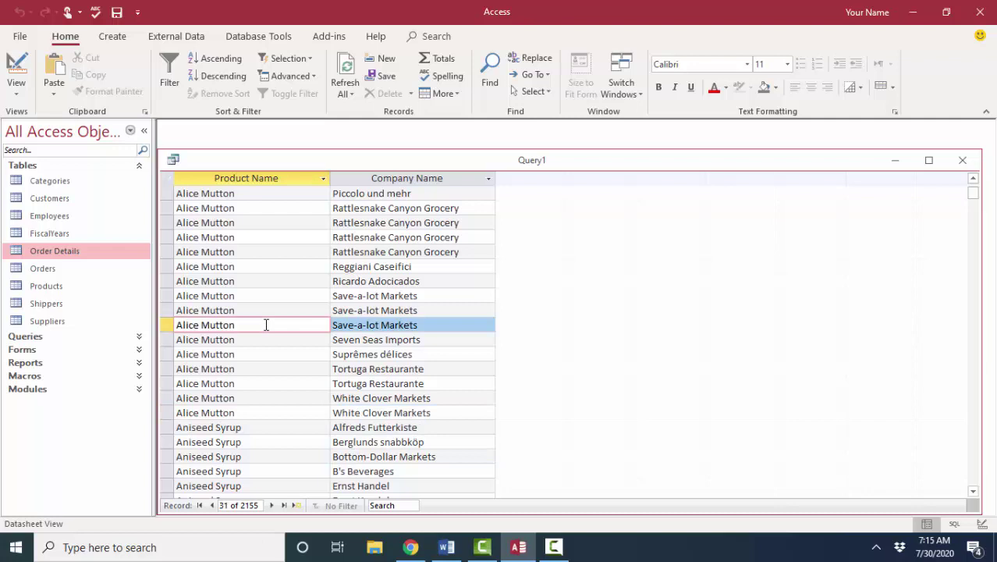
{"action": "type", "text": "Special"}
{"action": "left_click", "coordinate": [290, 366]}
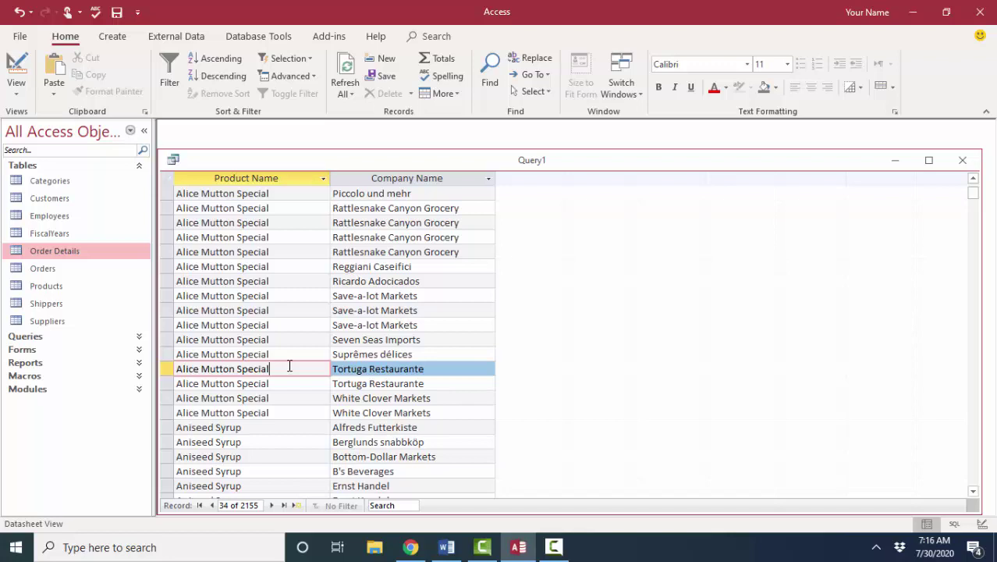
- Switch Query1 to SQL View and highlight the SELECT line with ProductName and CompanyName
{"action": "left_click", "coordinate": [17, 88]}
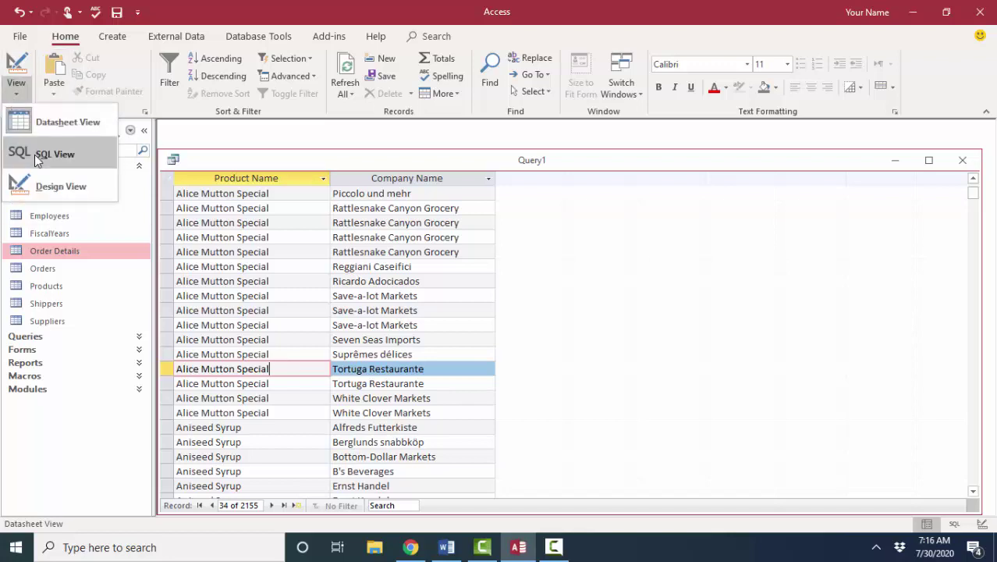
{"action": "left_click", "coordinate": [34, 154]}
{"action": "left_click", "coordinate": [312, 302]}
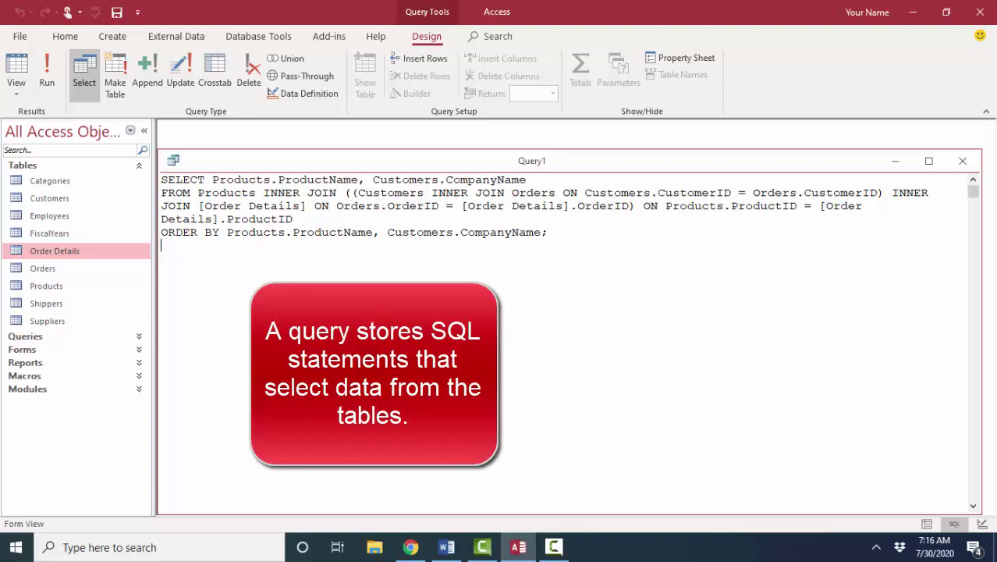
{"action": "left_click_drag", "start_coordinate": [542, 179], "coordinate": [145, 182]}
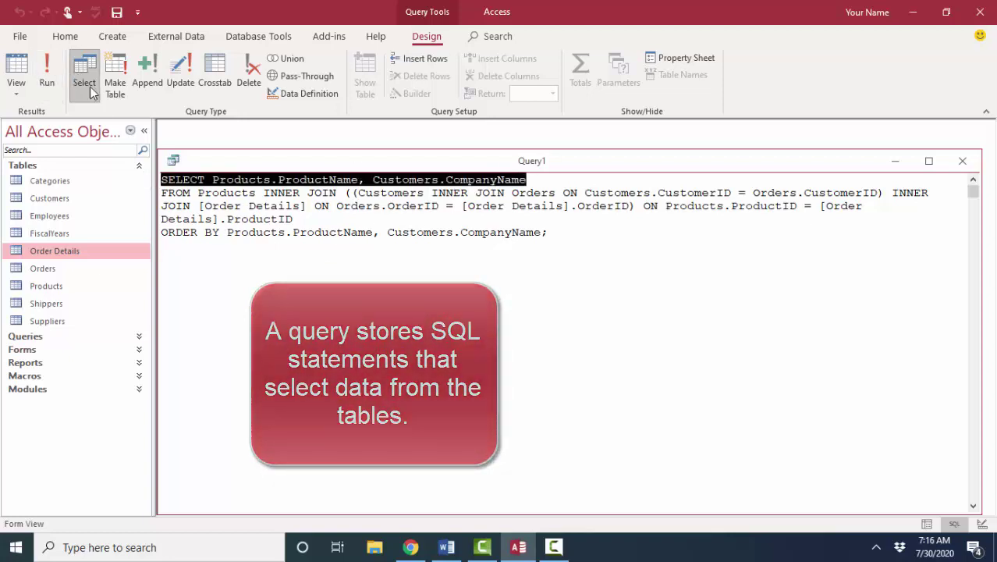
{"action": "left_click", "coordinate": [199, 231]}
{"action": "left_click", "coordinate": [322, 180]}
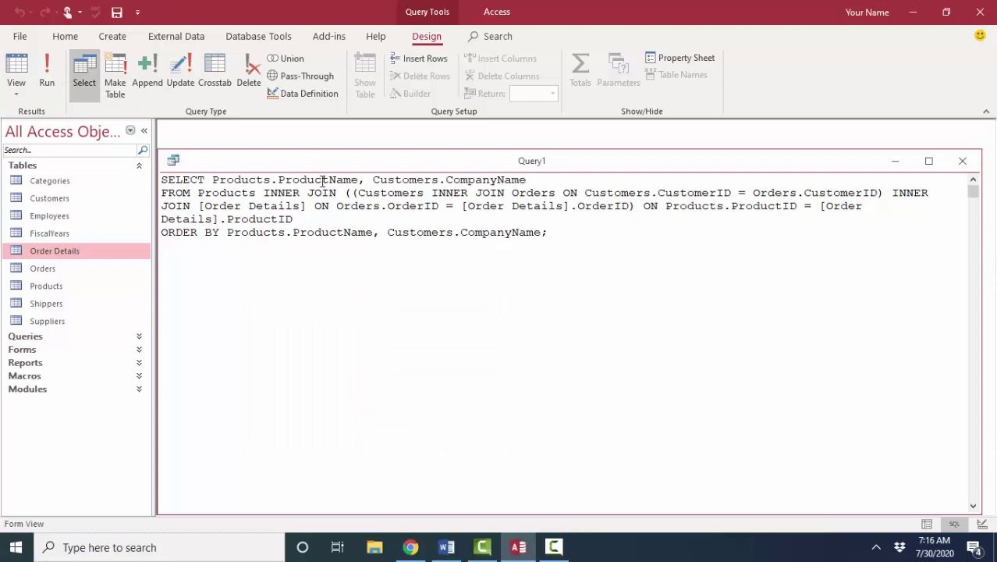
{"action": "left_click", "coordinate": [446, 180]}
- Highlight the FROM clause joins and the ORDER BY line sorting on CompanyName
{"action": "left_click_drag", "start_coordinate": [162, 193], "coordinate": [331, 218]}
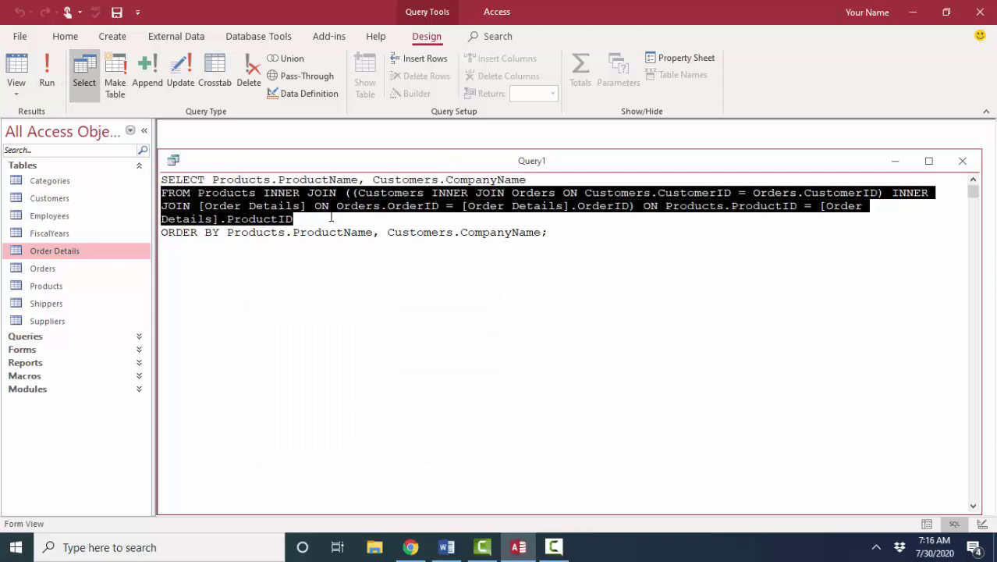
{"action": "left_click", "coordinate": [372, 231]}
{"action": "left_click_drag", "start_coordinate": [165, 234], "coordinate": [318, 232]}
{"action": "left_click", "coordinate": [574, 229]}
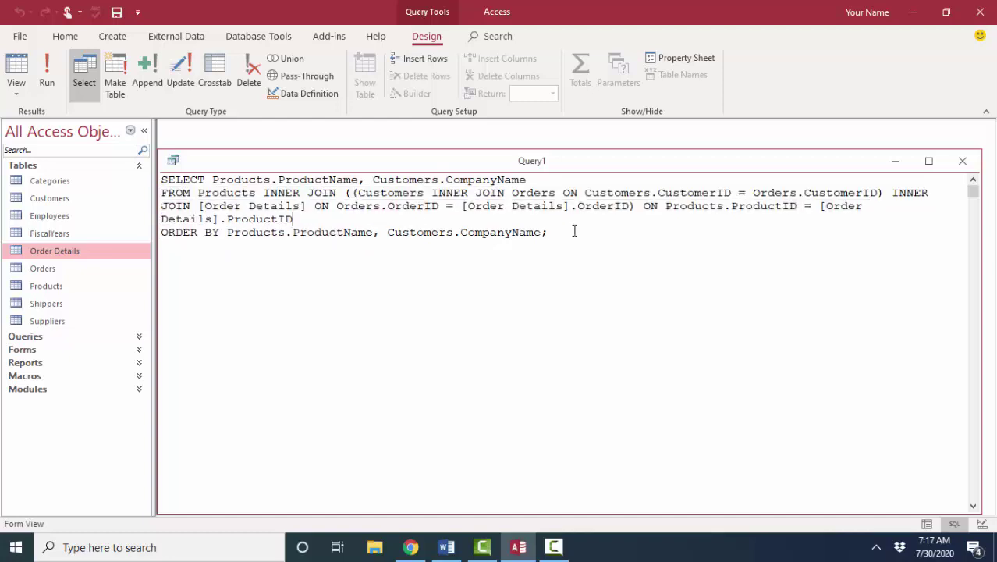
{"action": "key", "text": "shift+Home"}
{"action": "left_click", "coordinate": [558, 279]}
{"action": "left_click", "coordinate": [506, 232]}
- Switch to Chrome and scroll the Cengage results to the Concepts of Database Management textbook
{"action": "left_click", "coordinate": [411, 547]}
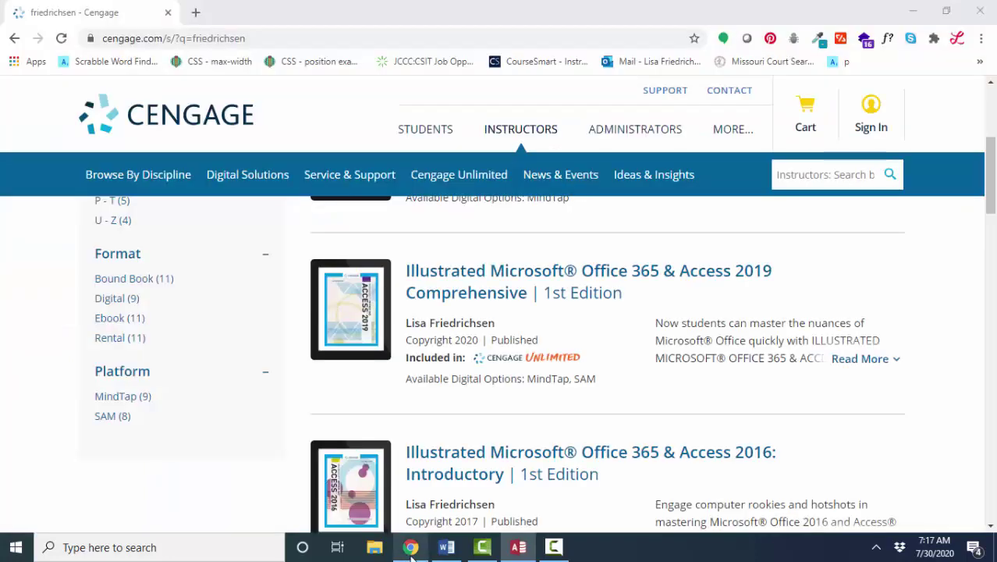
{"action": "scroll", "coordinate": [552, 331], "scroll_direction": "up", "scroll_amount": 2}
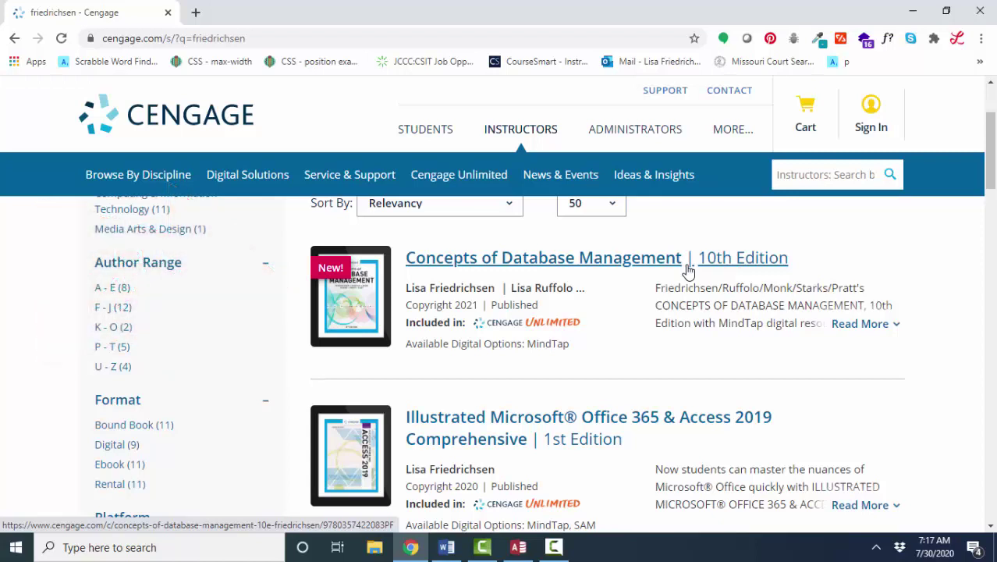
{"action": "scroll", "coordinate": [688, 271], "scroll_direction": "up", "scroll_amount": 1}
{"action": "scroll", "coordinate": [648, 430], "scroll_direction": "down", "scroll_amount": 1}
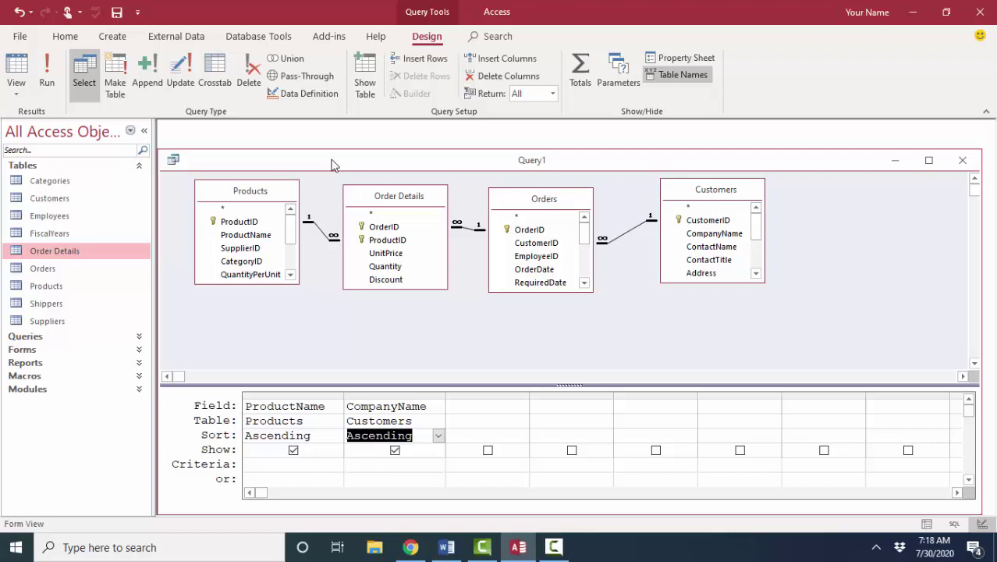
- Maximize the Query1 design window to fill the Access workspace
{"action": "left_click", "coordinate": [922, 166]}
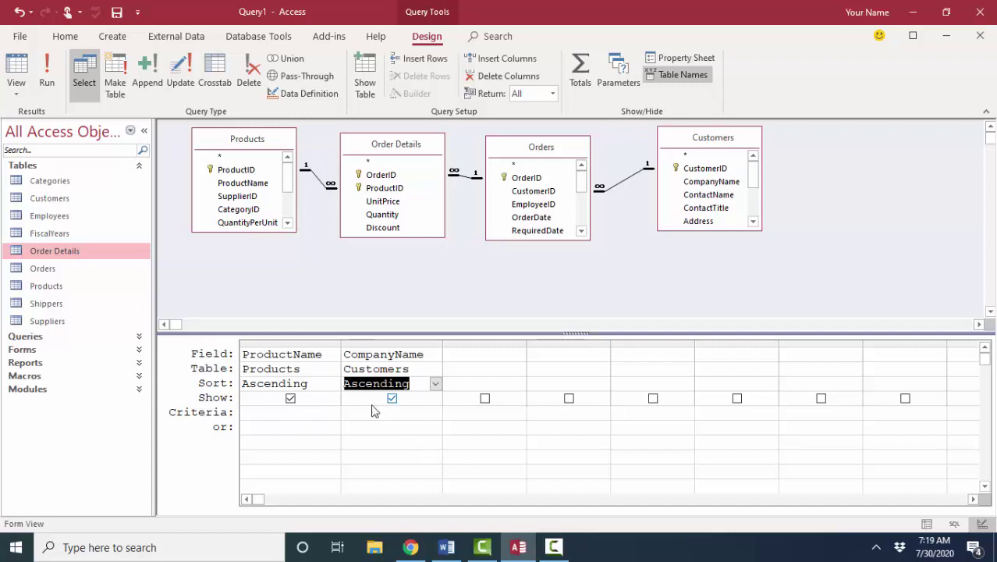
- In the results, restore the first product name to Alice Mutton and find a Boston Crab Meat record
{"action": "left_click", "coordinate": [19, 72]}
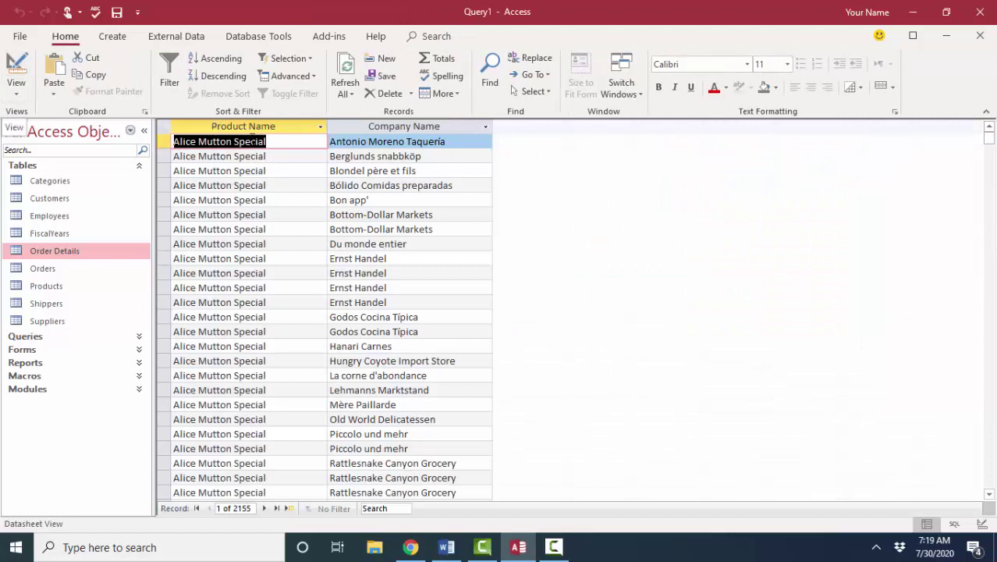
{"action": "double_click", "coordinate": [257, 141]}
{"action": "key", "text": "BackSpace"}
{"action": "key", "text": "BackSpace"}
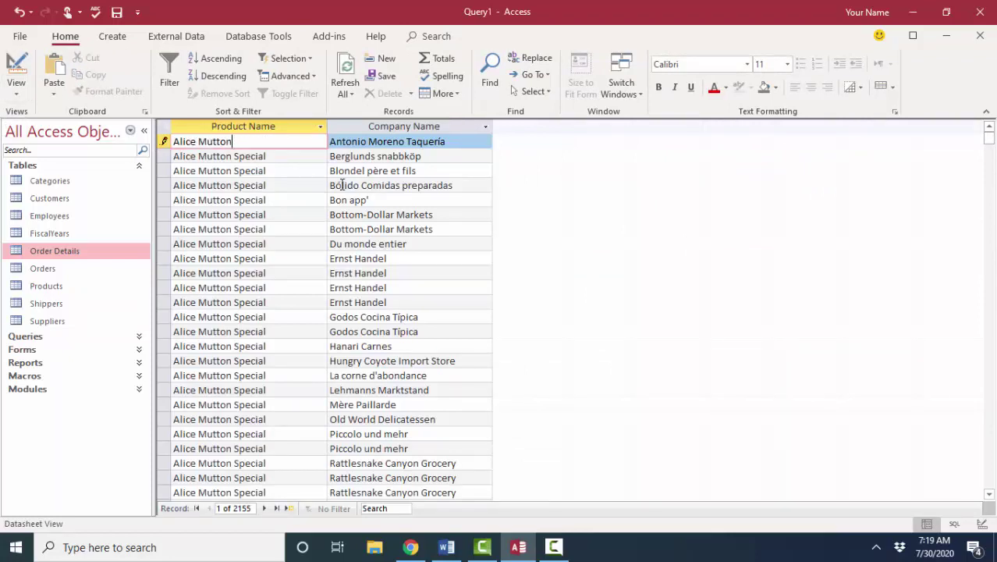
{"action": "key", "text": "Down"}
{"action": "scroll", "coordinate": [297, 391], "scroll_direction": "down", "scroll_amount": 3}
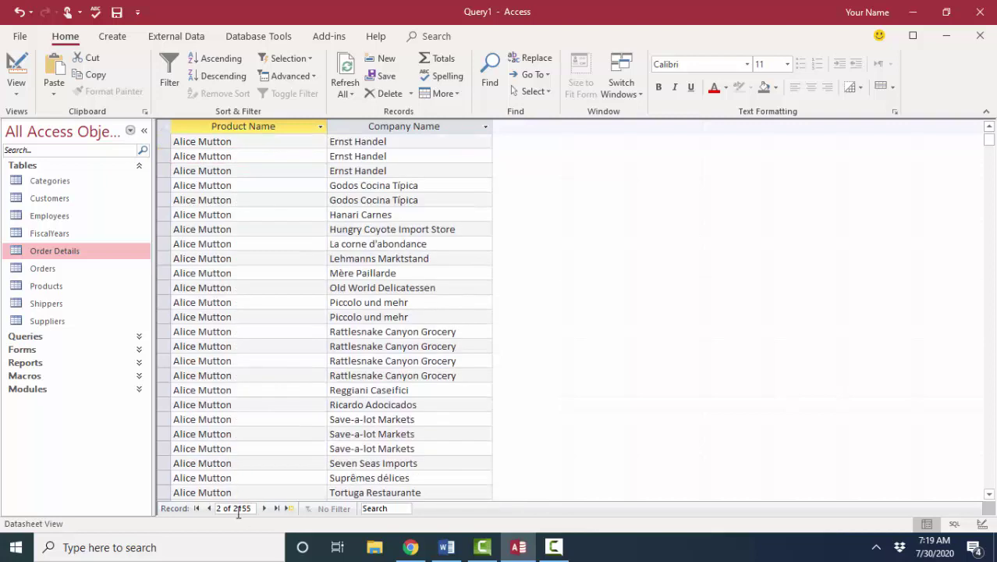
{"action": "scroll", "coordinate": [278, 465], "scroll_direction": "down", "scroll_amount": 6}
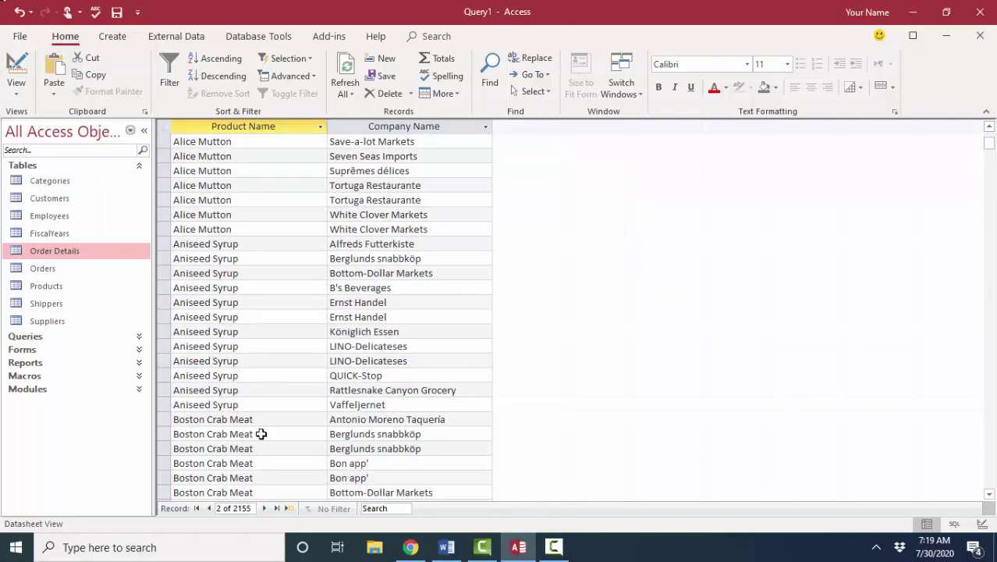
{"action": "left_click", "coordinate": [163, 417]}
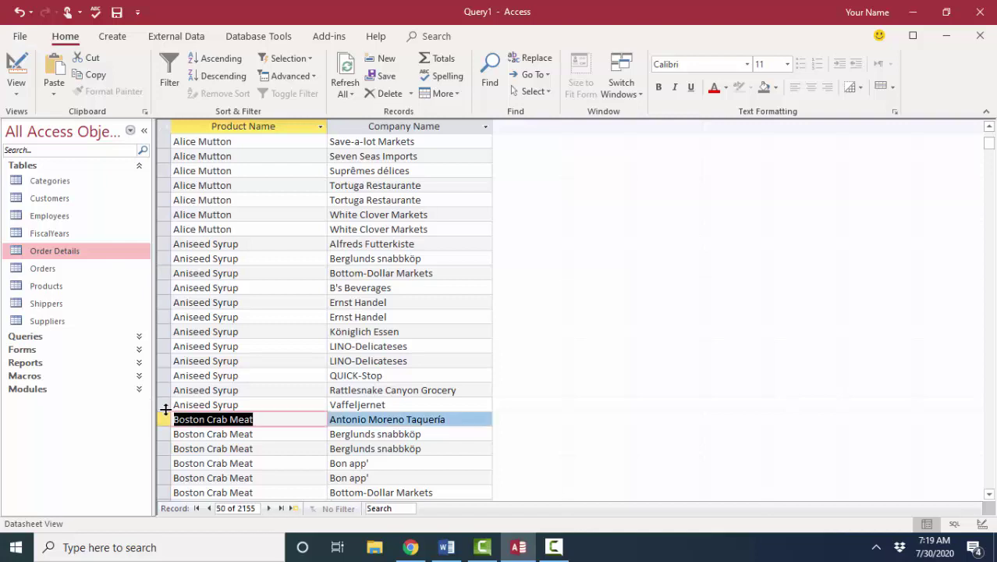
{"action": "left_click", "coordinate": [15, 69]}
- Enter Boston Crab Meat as the ProductName criterion and run the query, getting 41 records
{"action": "left_click", "coordinate": [274, 414]}
{"action": "type", "text": "Boston Crab Meat"}
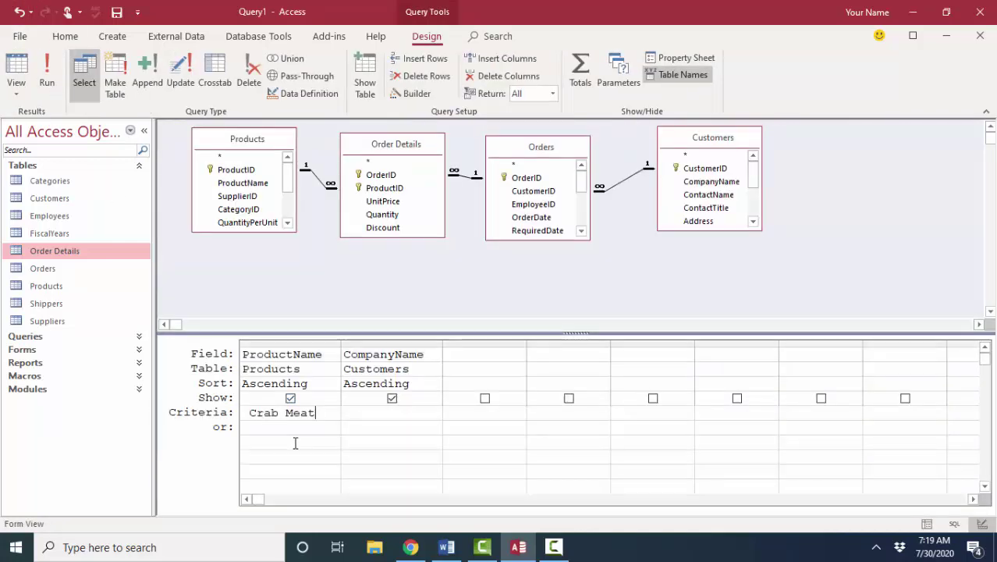
{"action": "left_click", "coordinate": [294, 446]}
{"action": "double_click", "coordinate": [341, 343]}
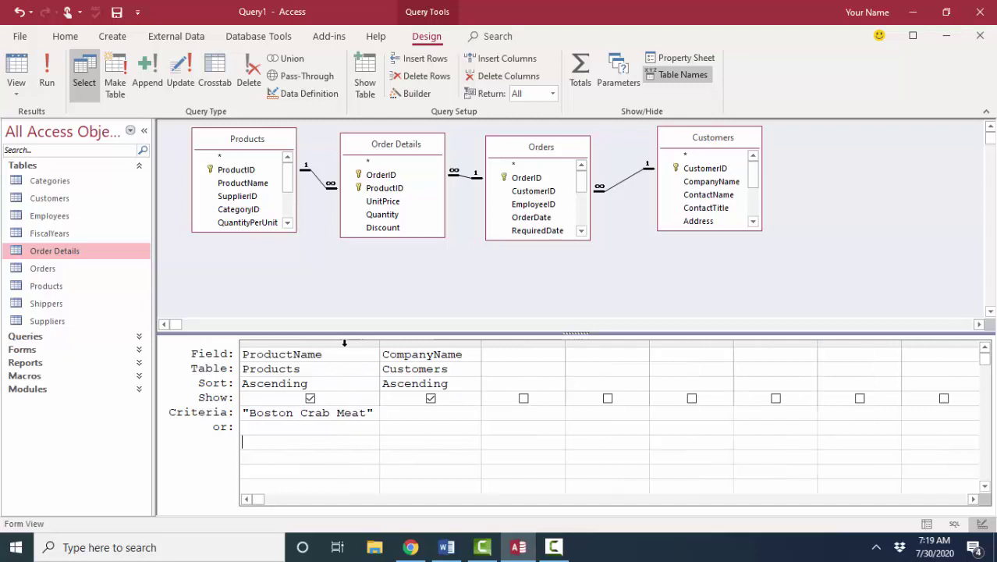
{"action": "left_click", "coordinate": [17, 67]}
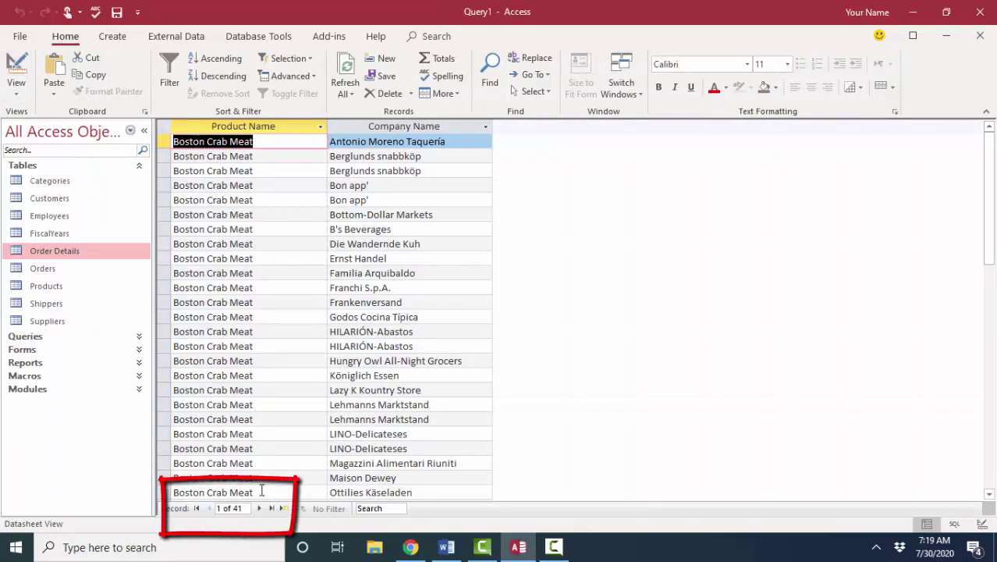
{"action": "left_click", "coordinate": [412, 349]}
{"action": "scroll", "coordinate": [412, 349], "scroll_direction": "down", "scroll_amount": 5}
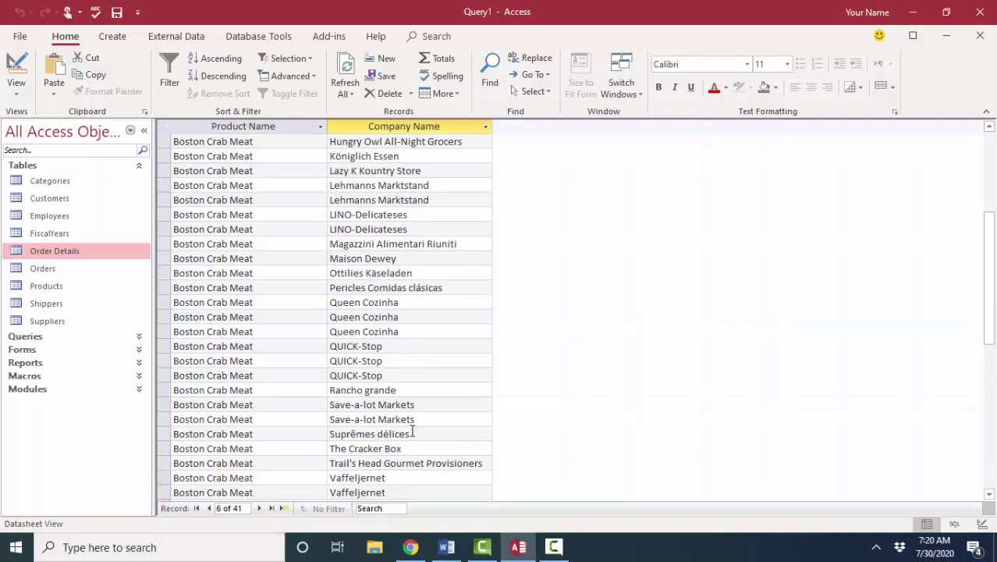
- Add QUICK-Stop as the CompanyName criterion and check the three resulting records
{"action": "left_click", "coordinate": [14, 84]}
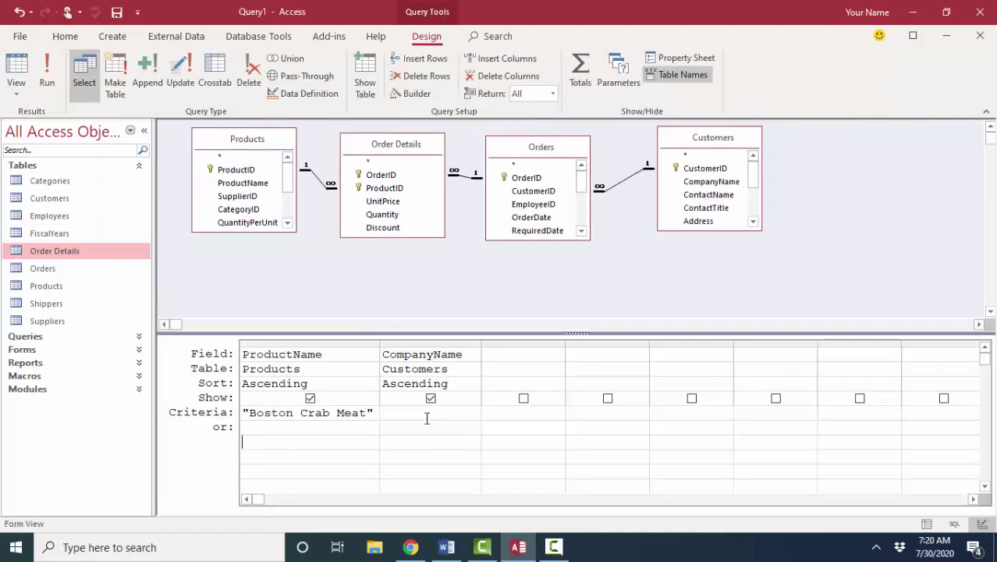
{"action": "left_click", "coordinate": [427, 413]}
{"action": "type", "text": "QUICK-Stop"}
{"action": "key", "text": "ctrl+period"}
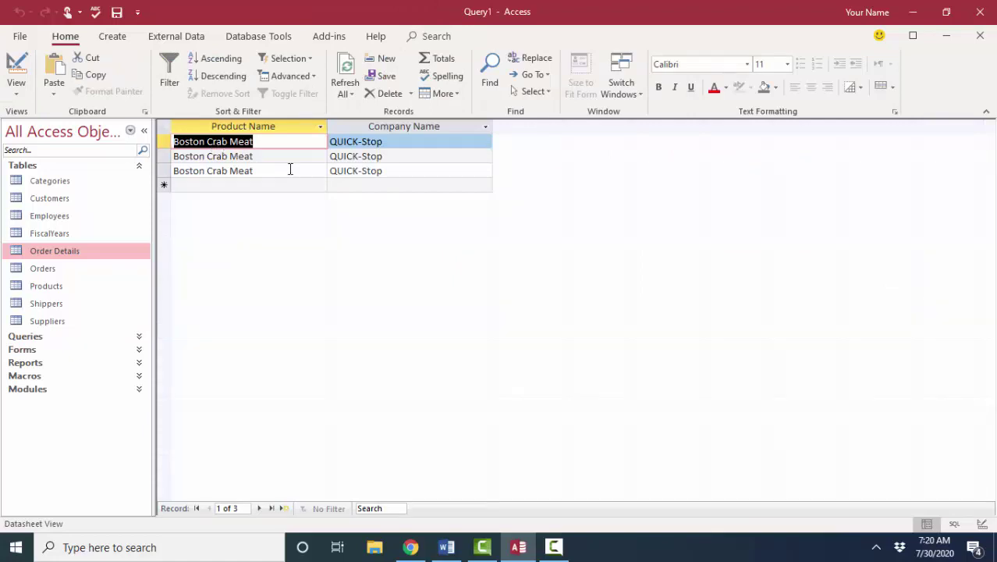
{"action": "left_click", "coordinate": [16, 69]}
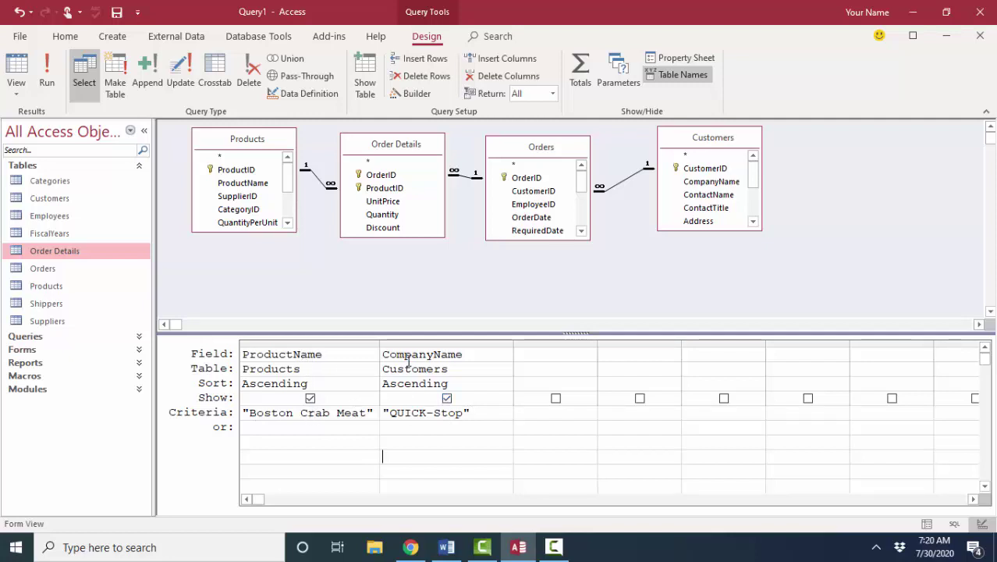
- Move QUICK-Stop from the Criteria row to the CompanyName or row, yielding 124 records
{"action": "left_click_drag", "start_coordinate": [489, 412], "coordinate": [332, 409]}
{"action": "key", "text": "ctrl+c"}
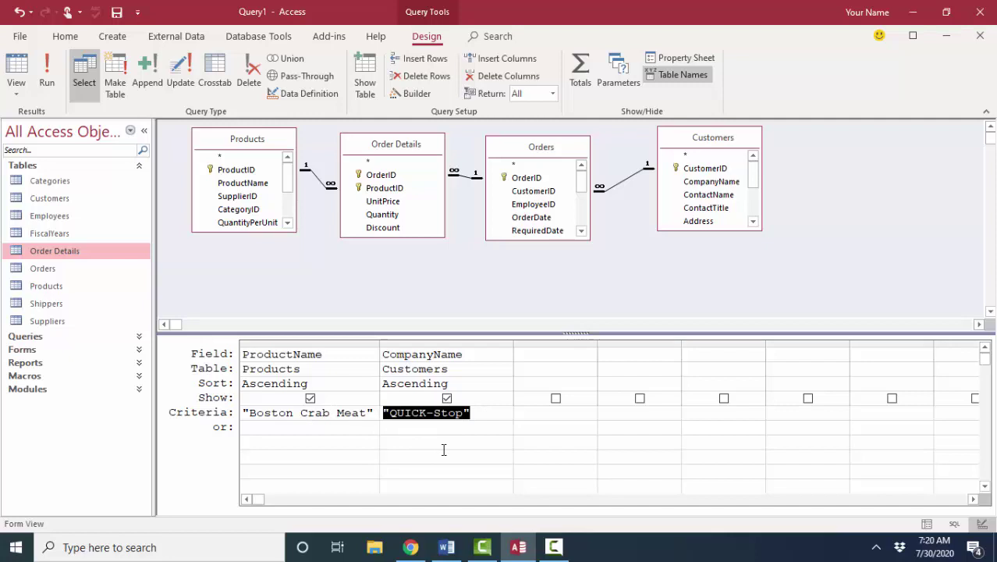
{"action": "key", "text": "Delete"}
{"action": "left_click", "coordinate": [417, 429]}
{"action": "key", "text": "ctrl+v"}
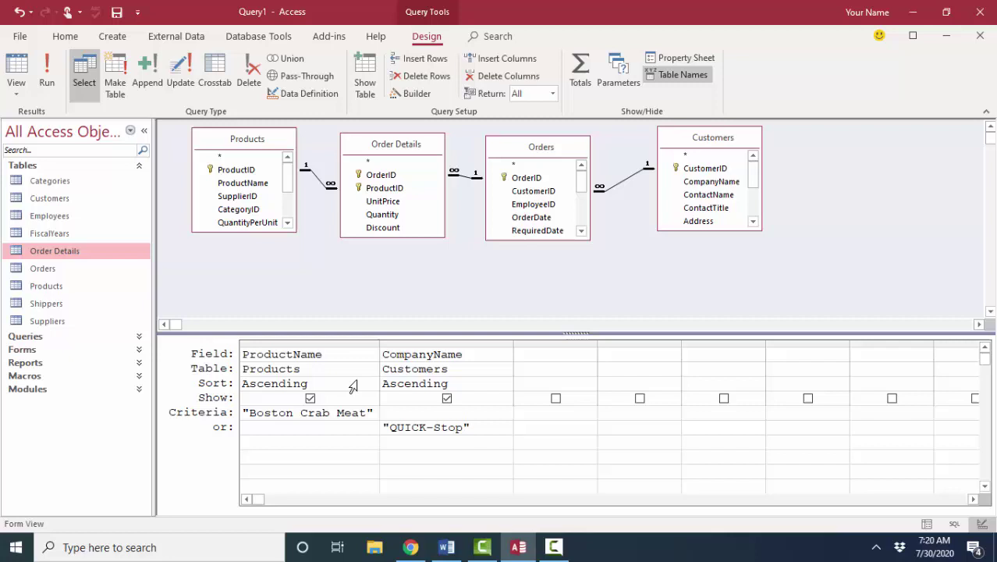
{"action": "left_click", "coordinate": [17, 72]}
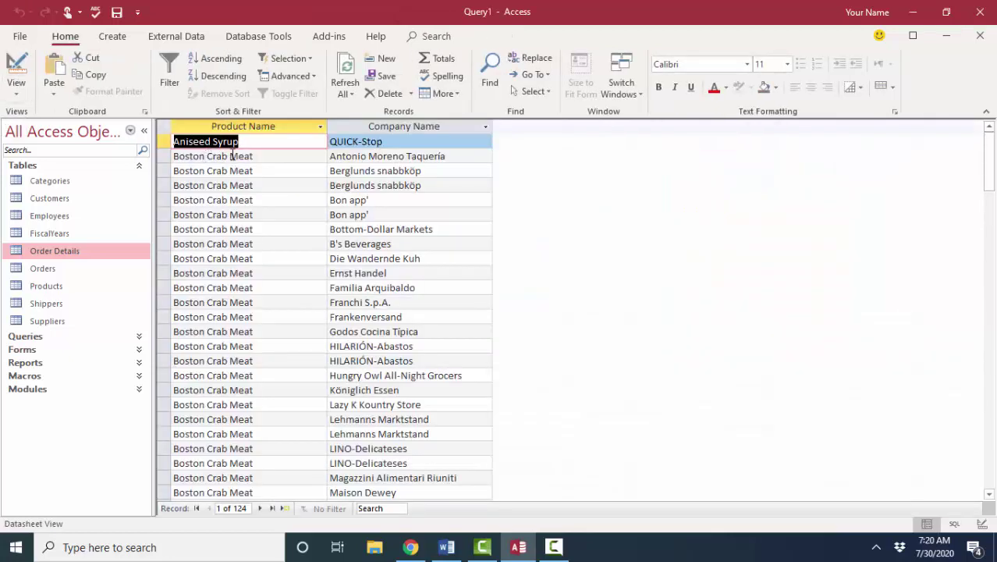
{"action": "left_click", "coordinate": [400, 141]}
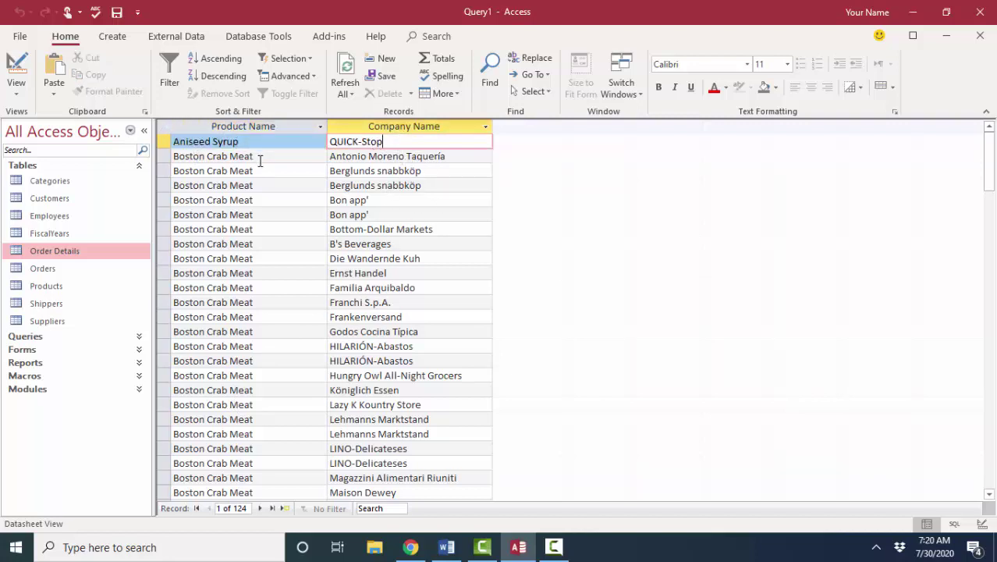
{"action": "scroll", "coordinate": [403, 240], "scroll_direction": "down", "scroll_amount": 10}
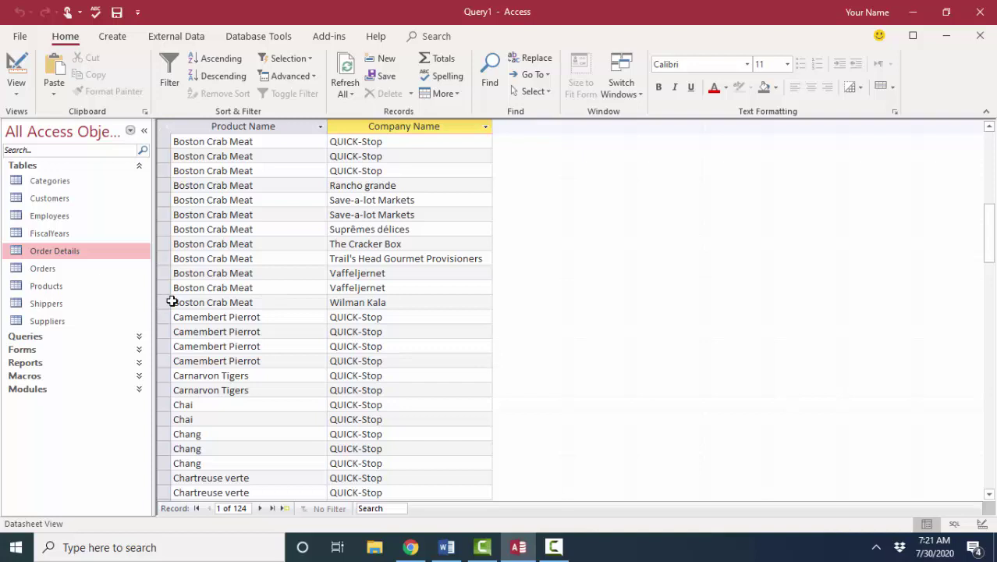
{"action": "left_click", "coordinate": [11, 68]}
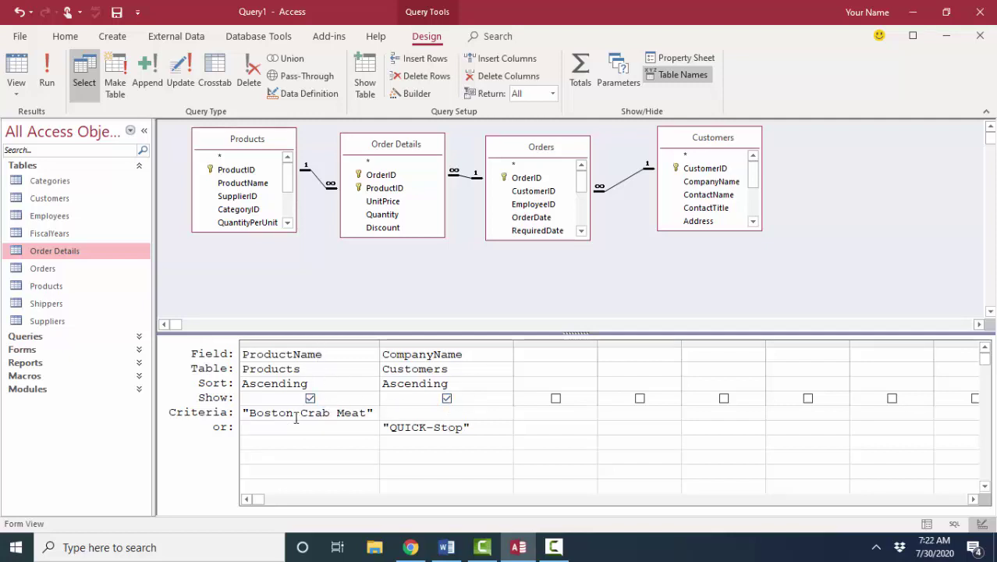
- Retype QUICK-Stop in the CompanyName or-row cell
{"action": "left_click", "coordinate": [380, 427]}
{"action": "key", "text": "BackSpace"}
{"action": "type", "text": "QUICK"}
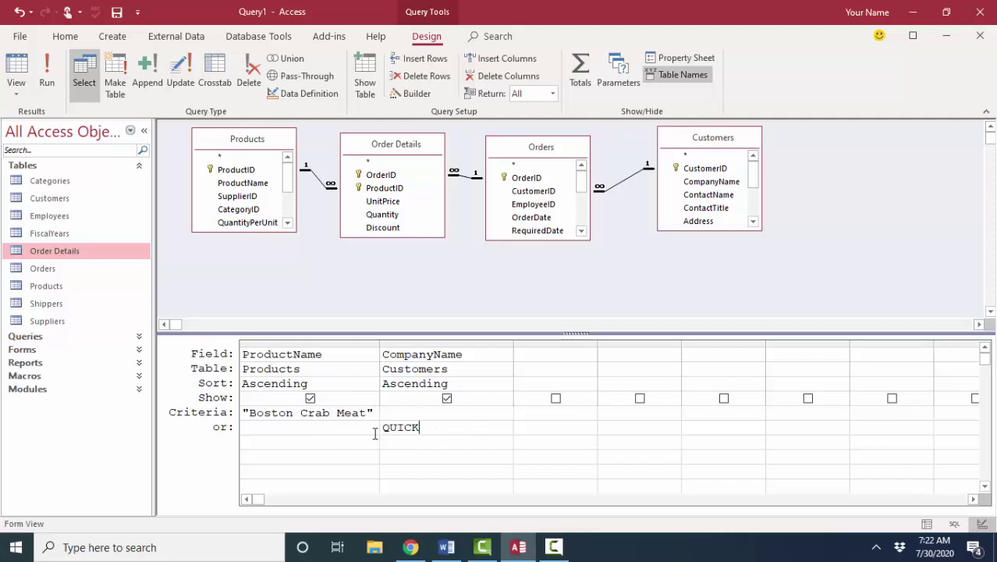
{"action": "type", "text": "-Stop"}
{"action": "left_click", "coordinate": [405, 442]}
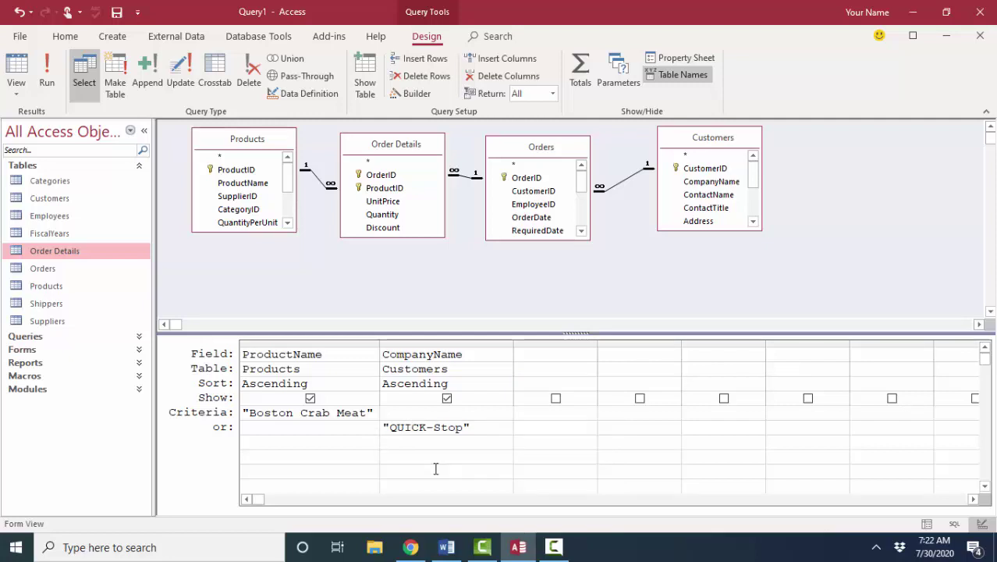
- Add the Quantity field with a >50 criterion and run the query, giving 89 records
{"action": "double_click", "coordinate": [390, 214]}
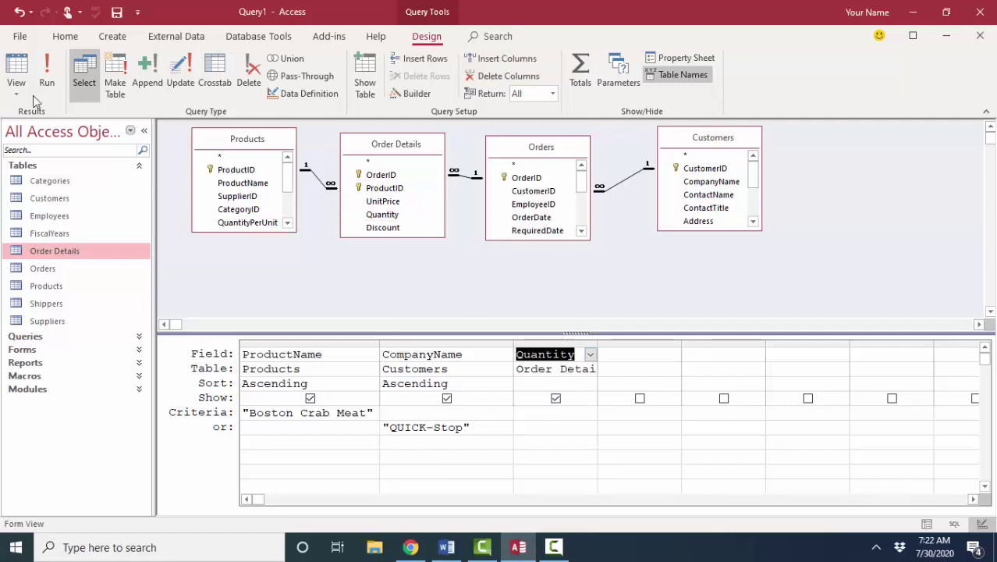
{"action": "left_click", "coordinate": [28, 70]}
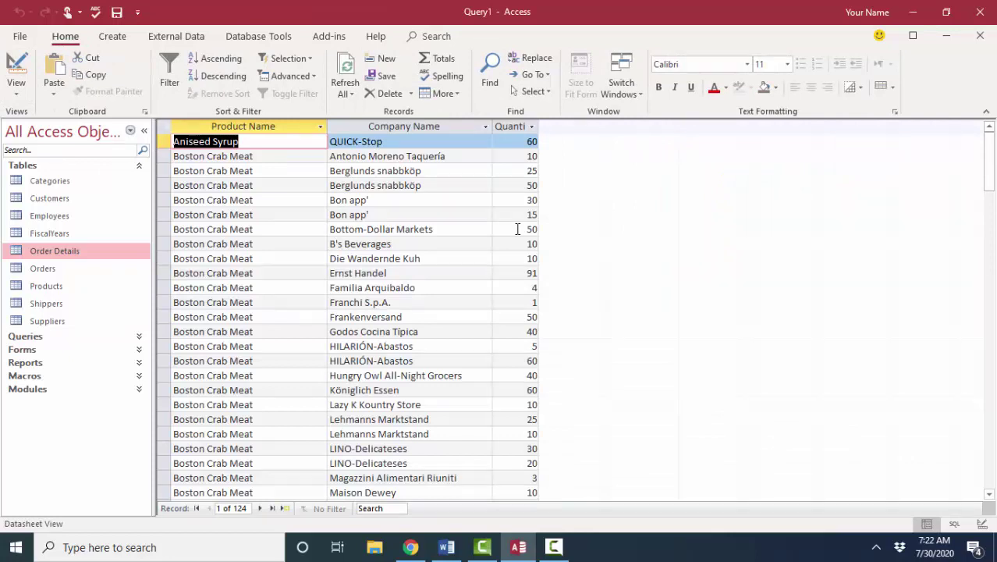
{"action": "left_click", "coordinate": [16, 74]}
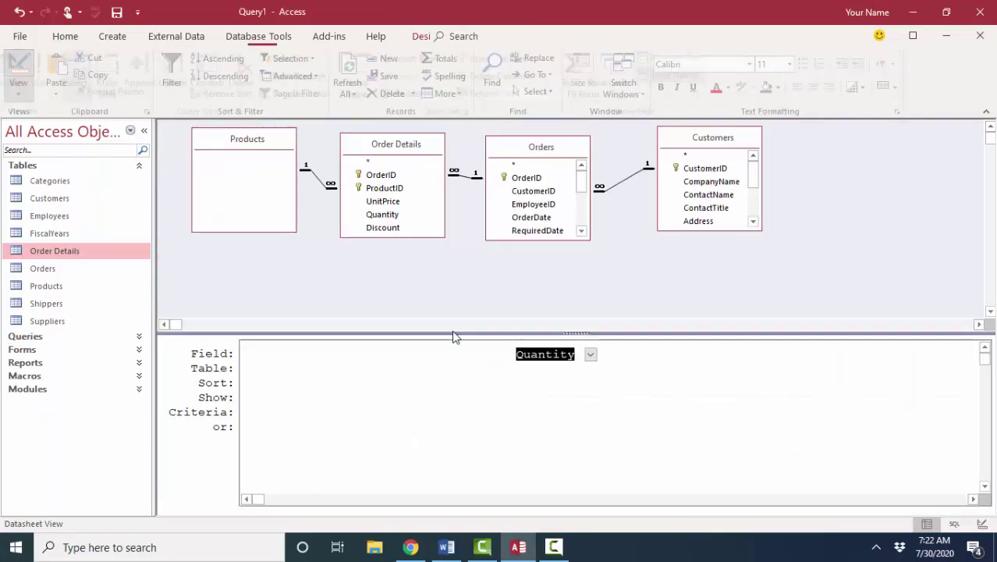
{"action": "left_click", "coordinate": [546, 415]}
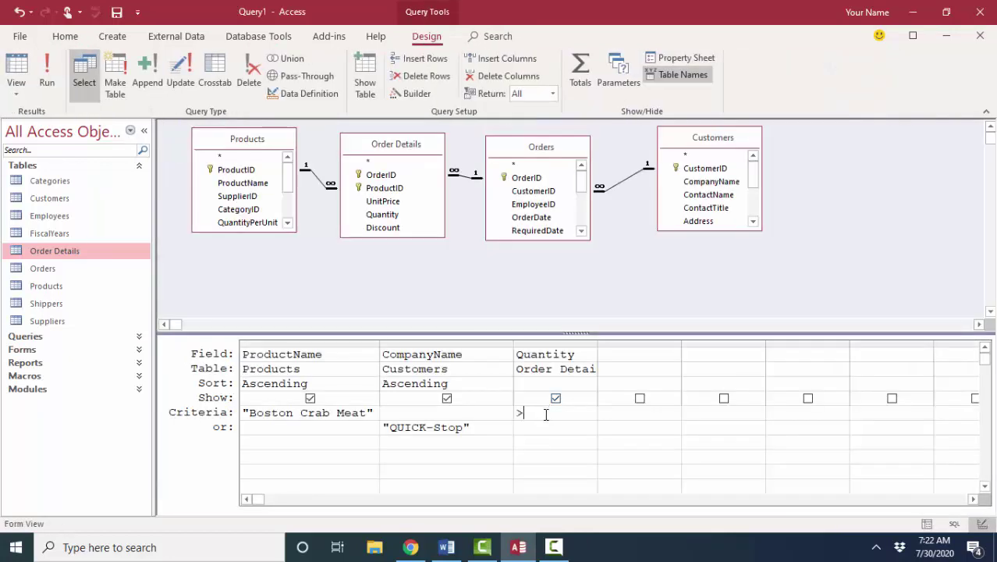
{"action": "type", "text": ">50"}
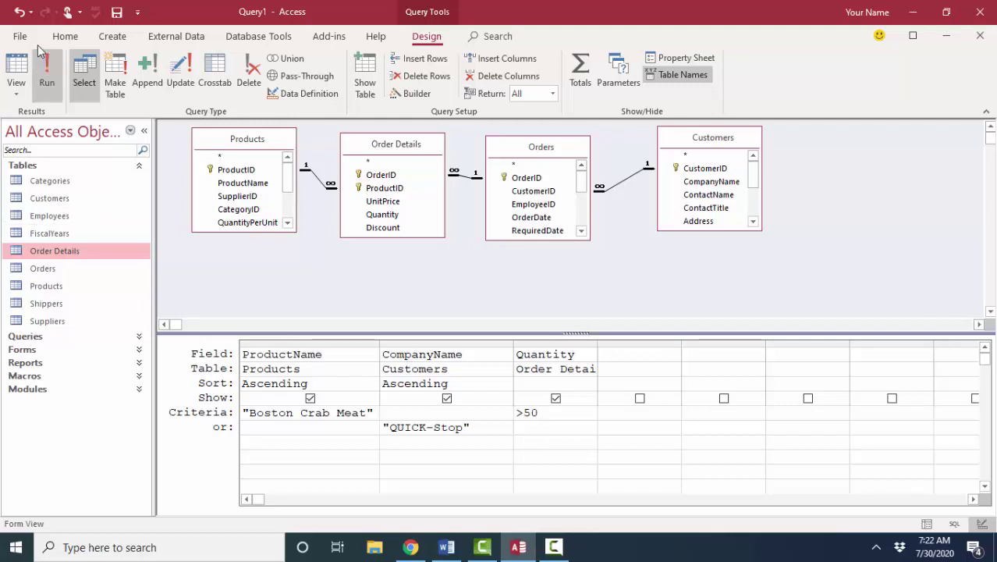
{"action": "left_click", "coordinate": [13, 72]}
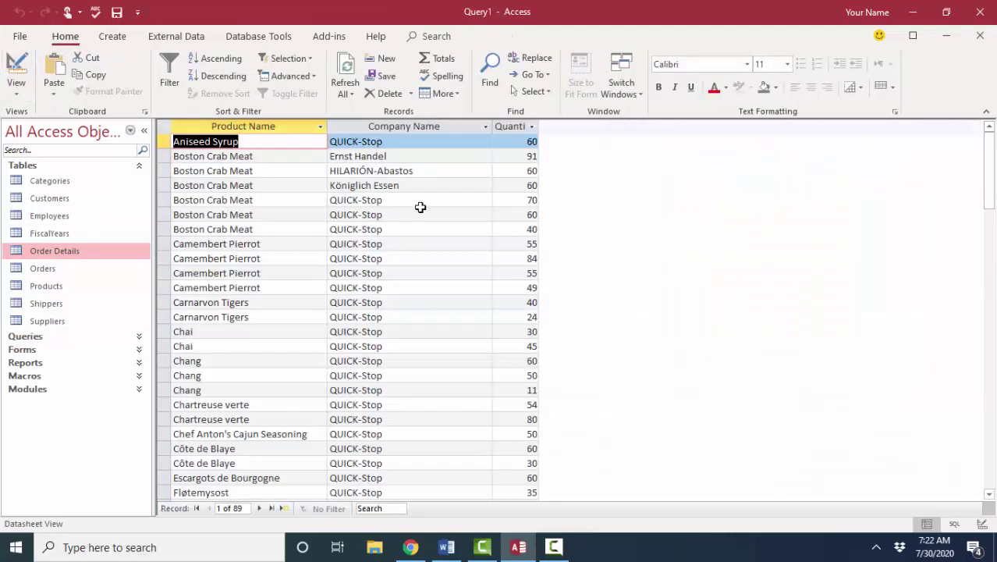
{"action": "left_click", "coordinate": [523, 141]}
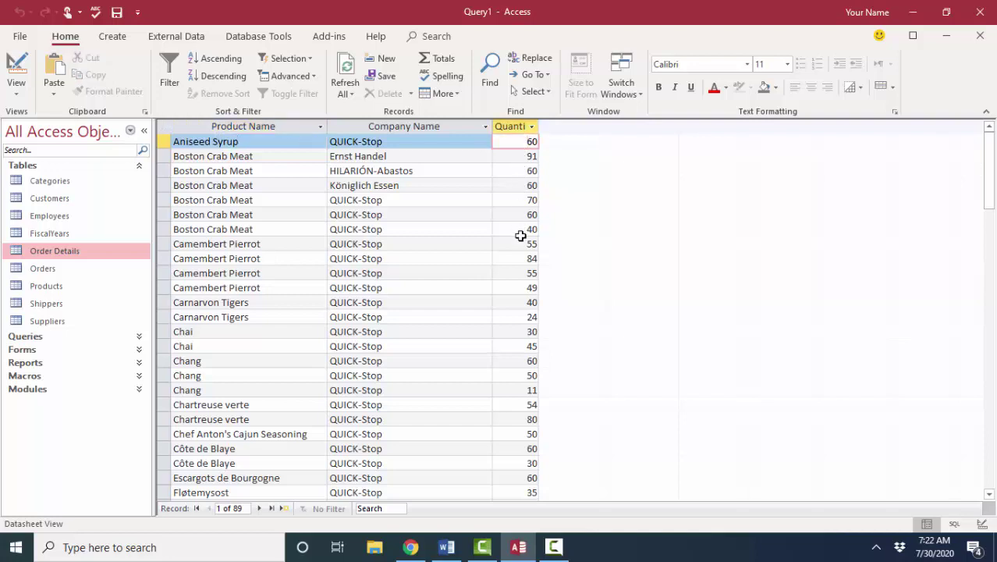
{"action": "left_click", "coordinate": [510, 390]}
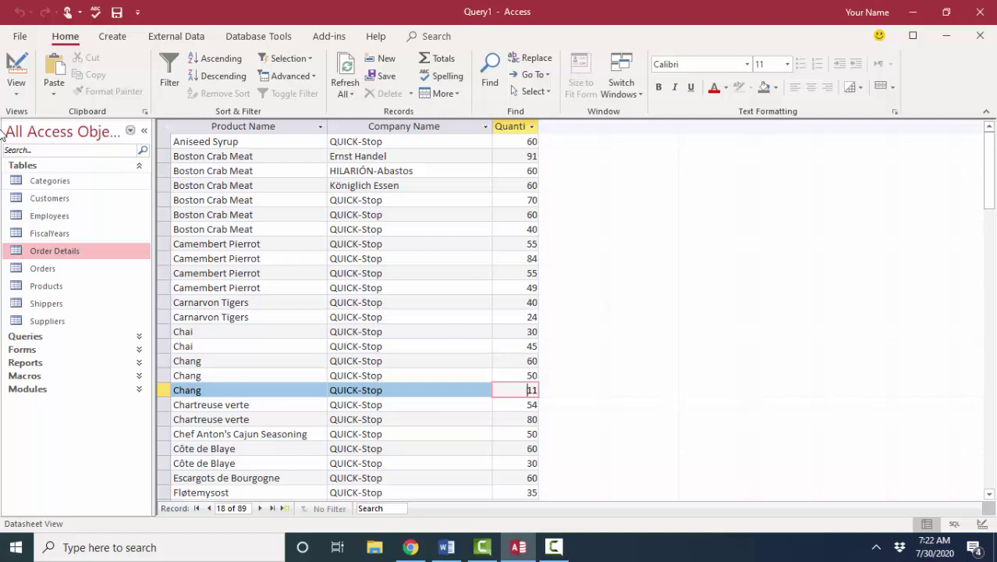
{"action": "left_click", "coordinate": [16, 58]}
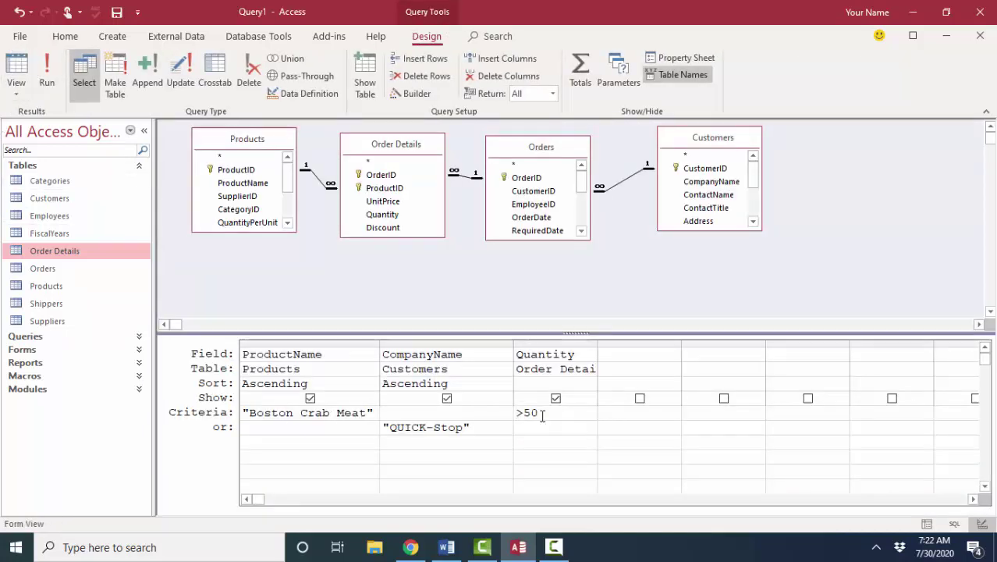
- Copy >50 into the Quantity or-row cell and rerun, trimming results to 32 records
{"action": "left_click_drag", "start_coordinate": [542, 412], "coordinate": [512, 412]}
{"action": "key", "text": "ctrl+c"}
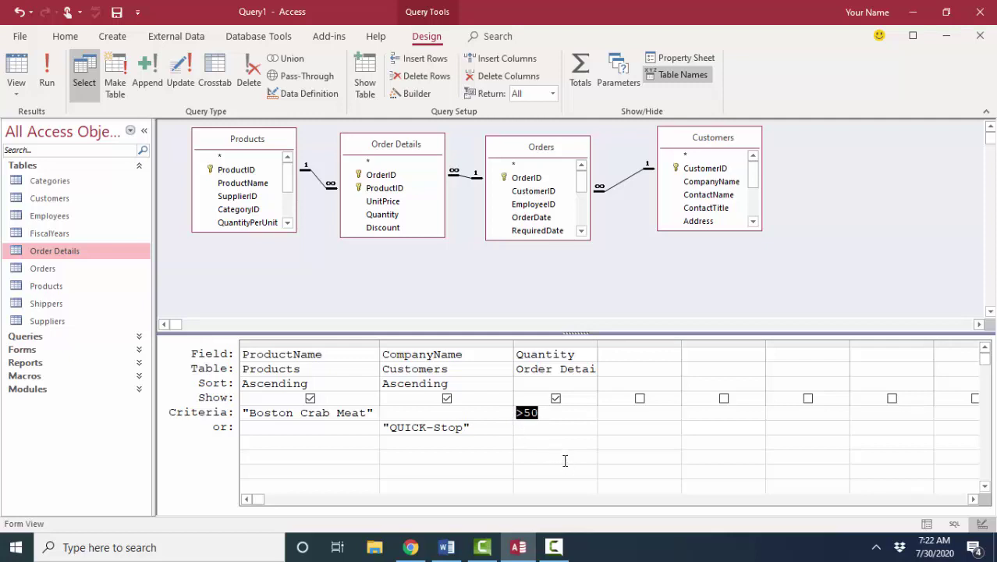
{"action": "left_click", "coordinate": [554, 429]}
{"action": "key", "text": "ctrl+v"}
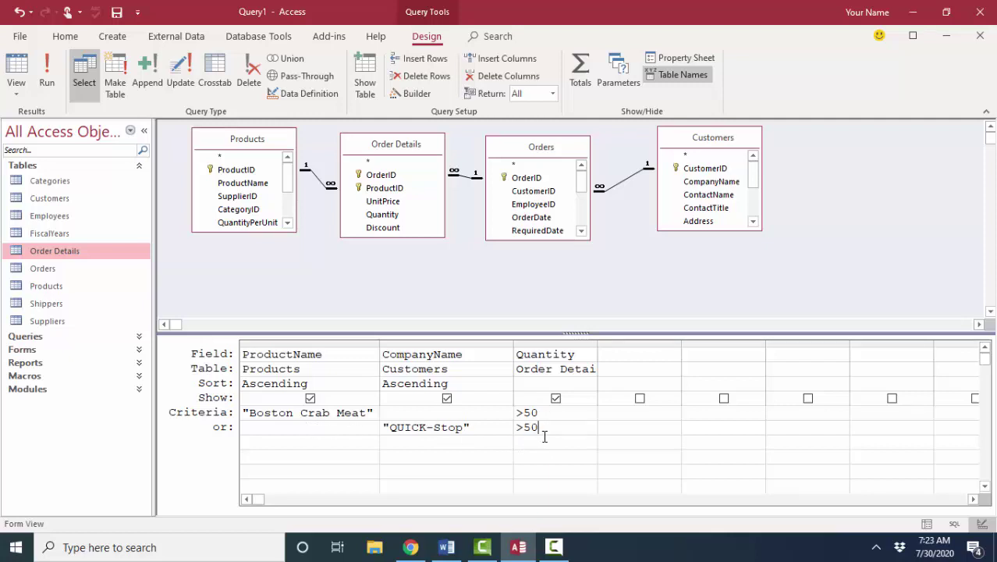
{"action": "left_click", "coordinate": [15, 78]}
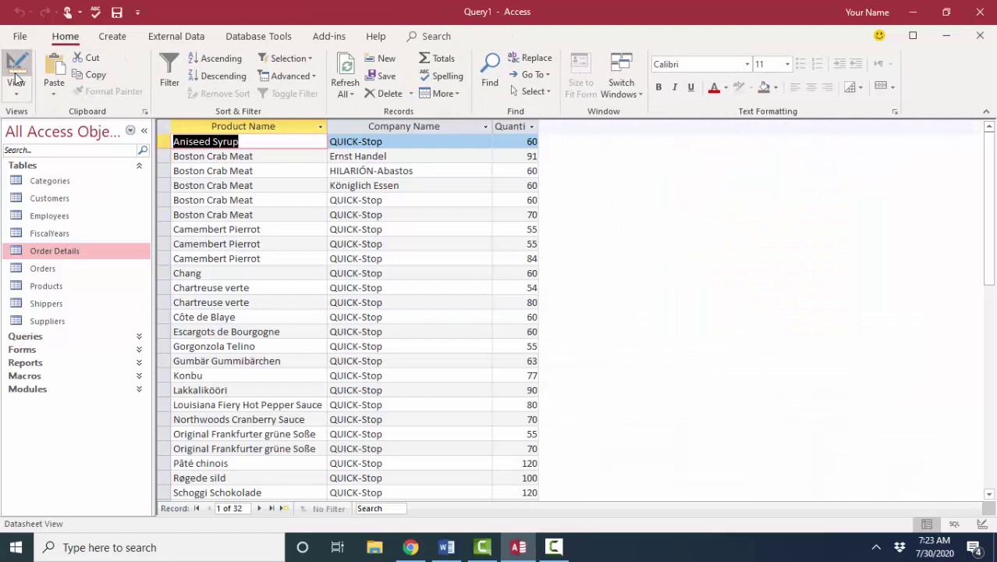
{"action": "left_click", "coordinate": [15, 78]}
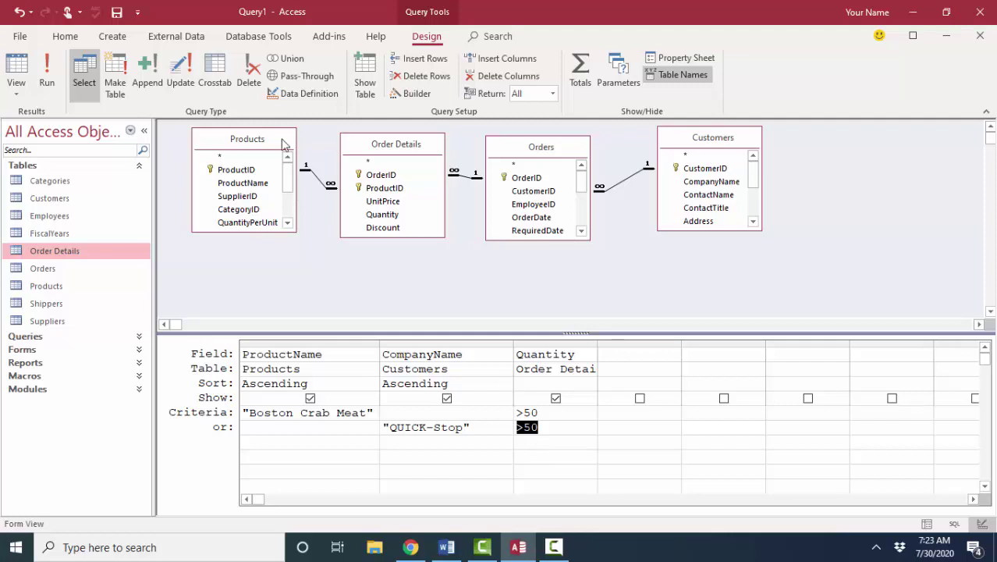
{"action": "left_click", "coordinate": [45, 74]}
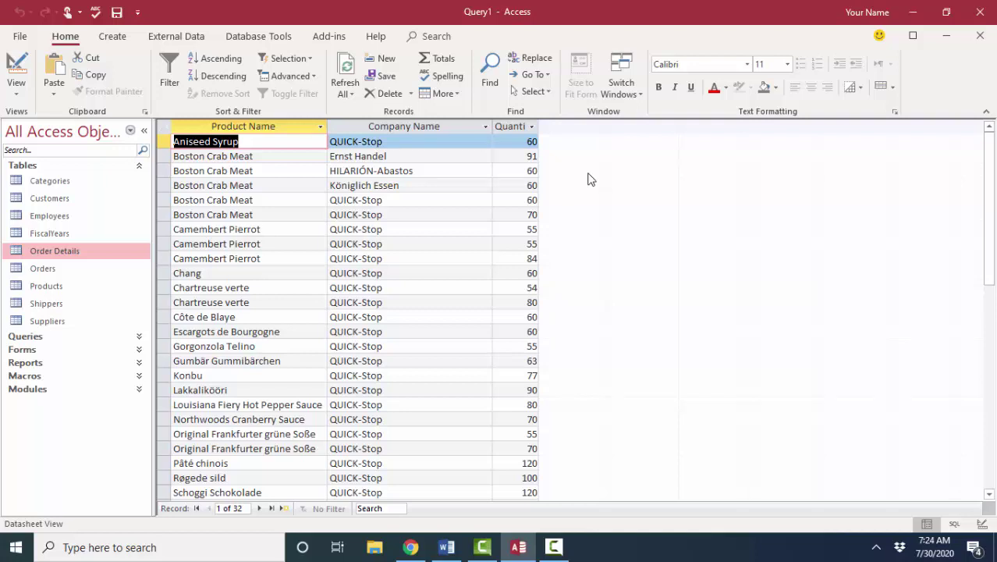
{"action": "left_click", "coordinate": [22, 70]}
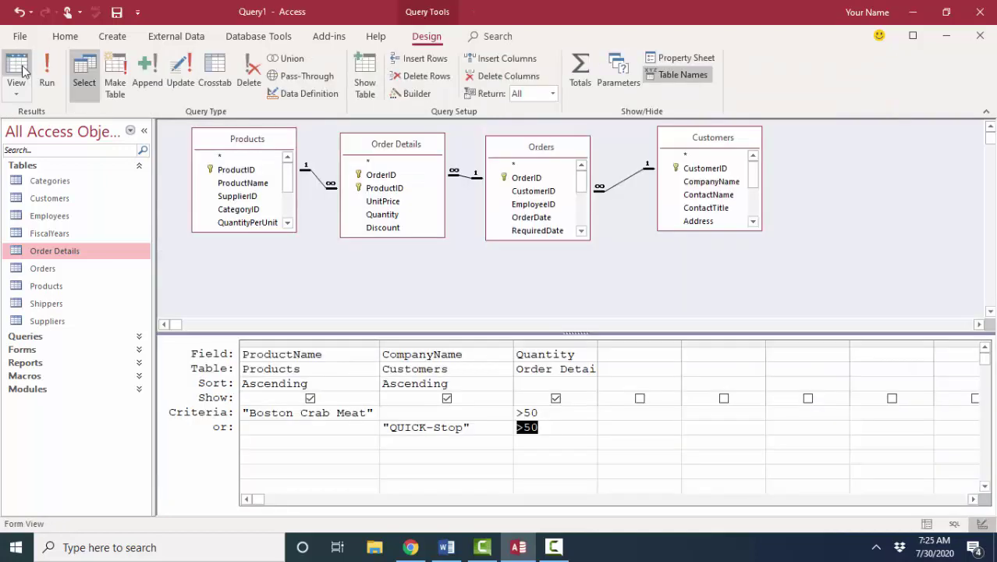